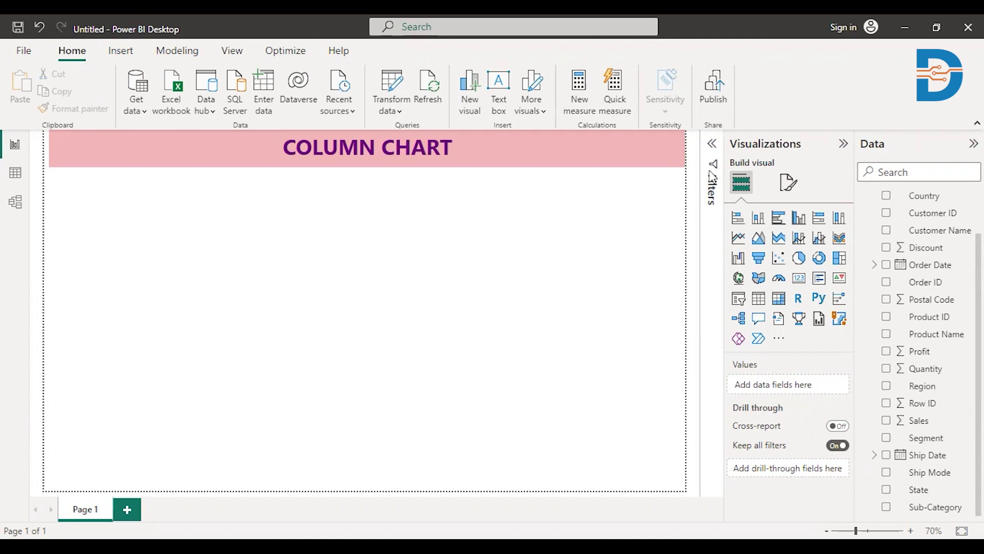
# Add a stacked column chart below the COLUMN CHART banner and stretch it to the page bottom.
pyautogui.click(760, 220)
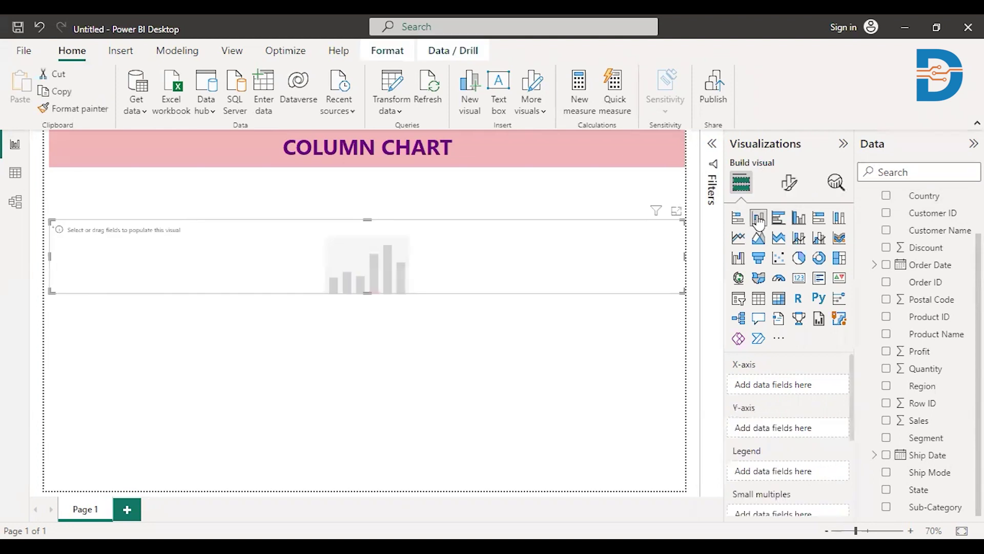
pyautogui.moveTo(367, 292); pyautogui.dragTo(347, 489)
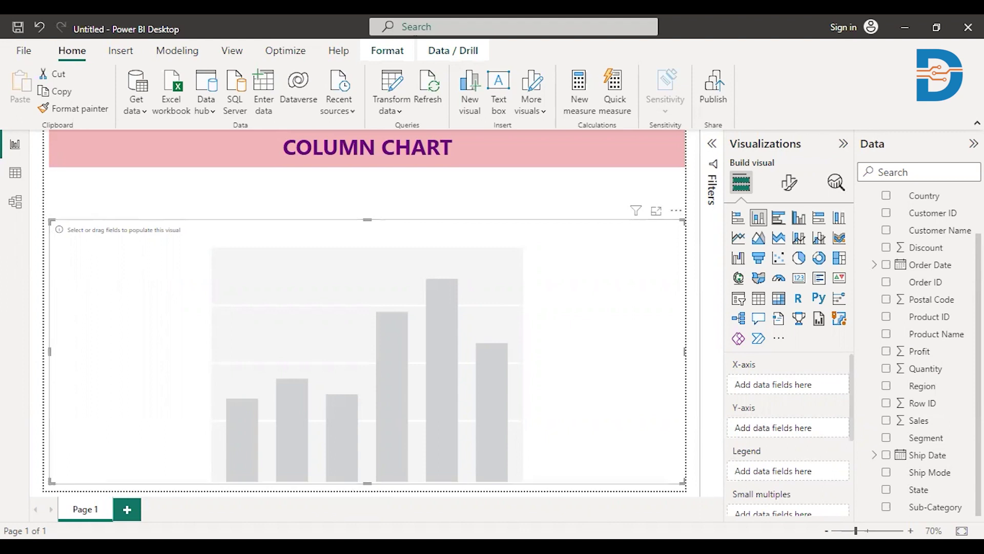
# Plot Sum of Sales by Sub-Category by ticking Sub-Category and Sales in the Data pane.
pyautogui.click(886, 507)
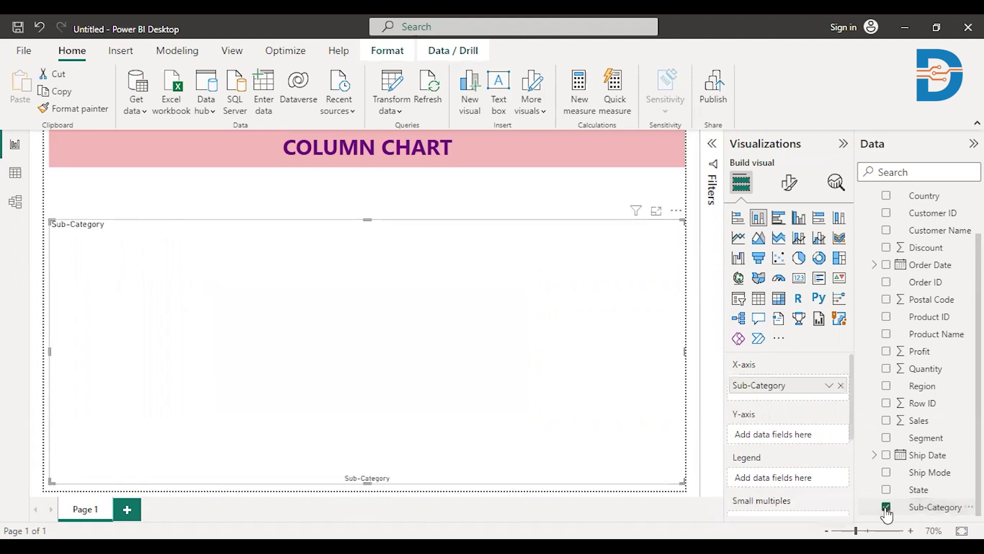
pyautogui.click(886, 421)
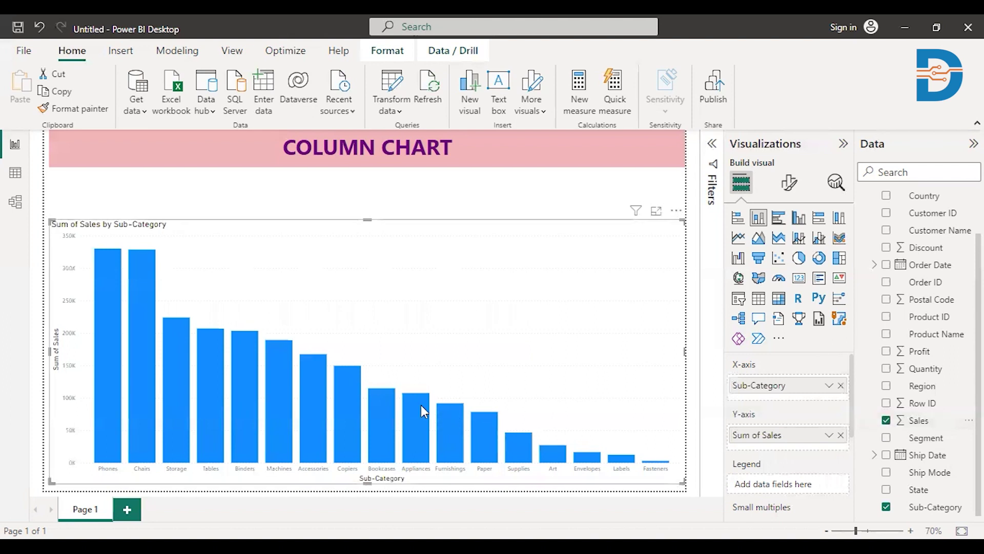
pyautogui.moveTo(108, 320)
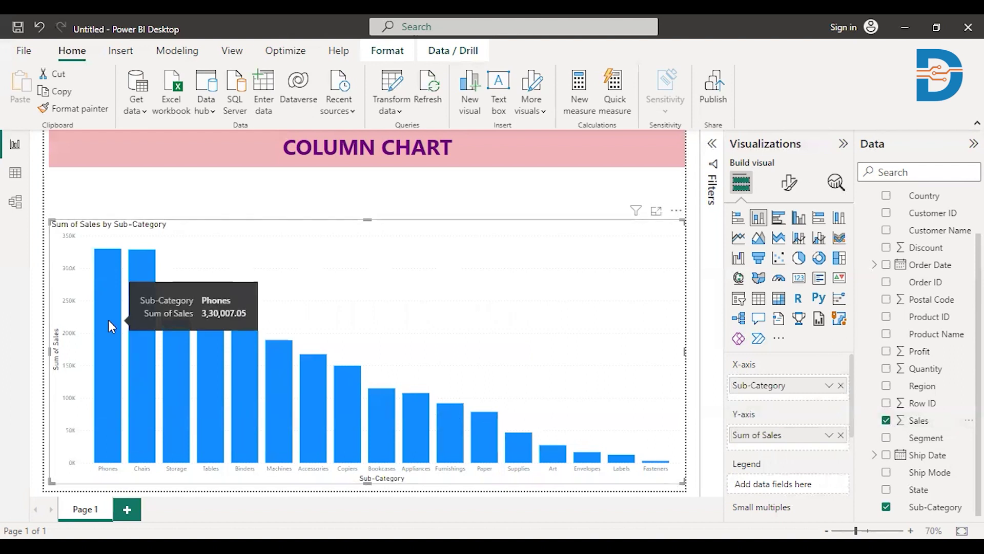
pyautogui.moveTo(650, 467)
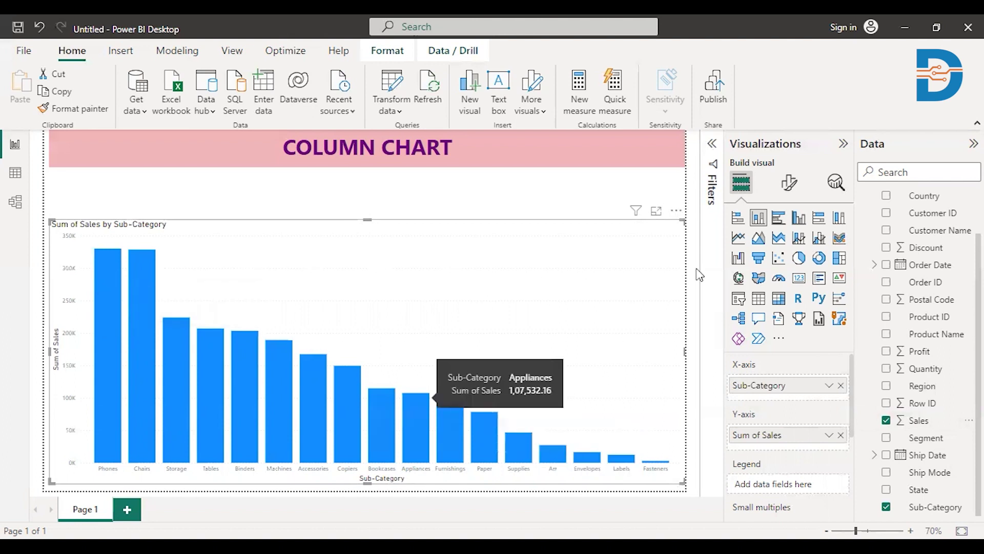
# Set the x-axis category labels to font size 13 in navy.
pyautogui.click(788, 183)
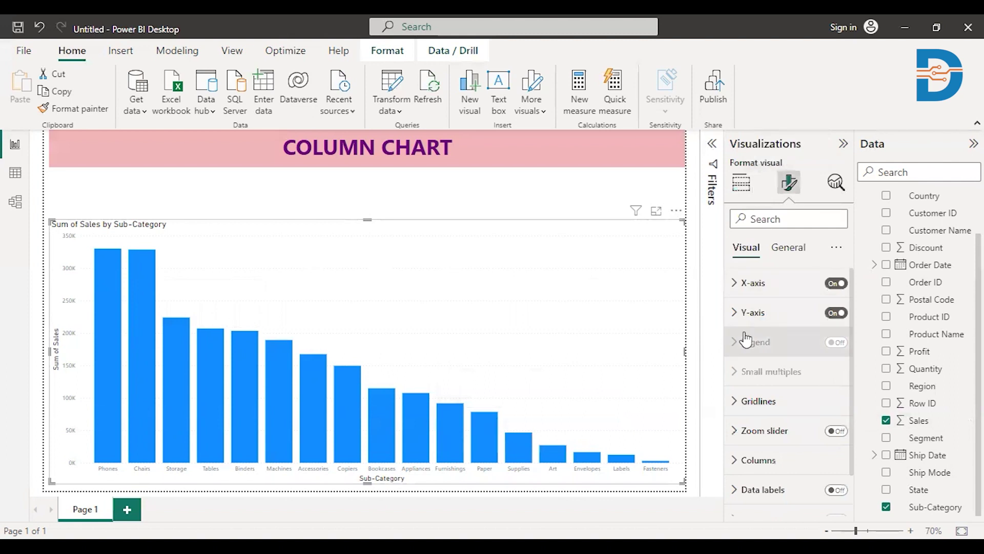
pyautogui.click(734, 284)
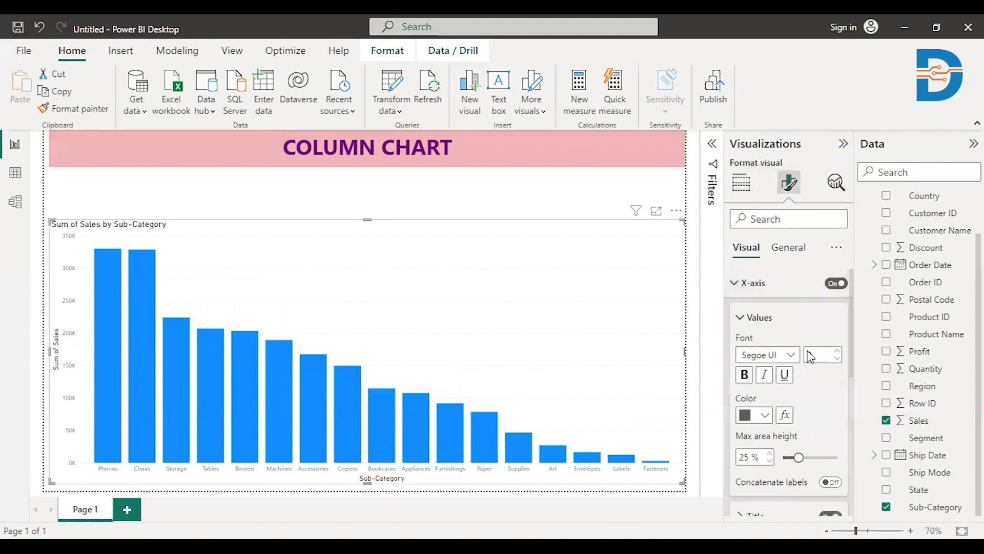
pyautogui.click(836, 352)
pyautogui.click(837, 352)
pyautogui.click(836, 352)
pyautogui.click(837, 352)
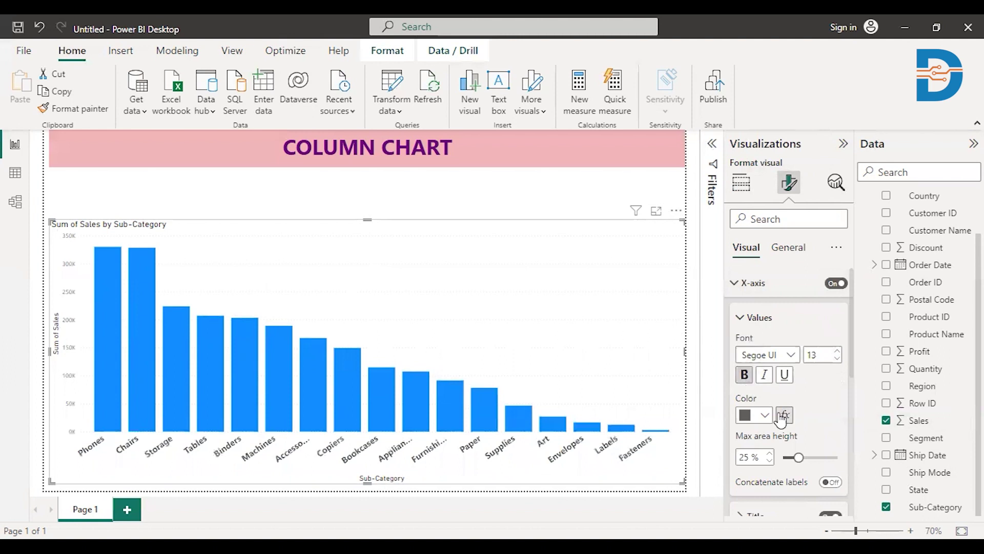
pyautogui.click(764, 417)
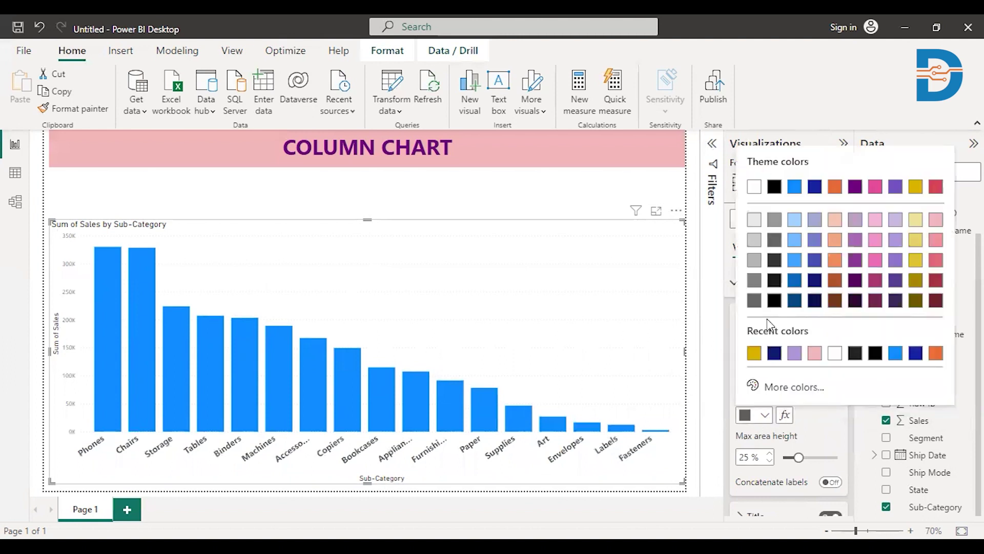
pyautogui.click(773, 352)
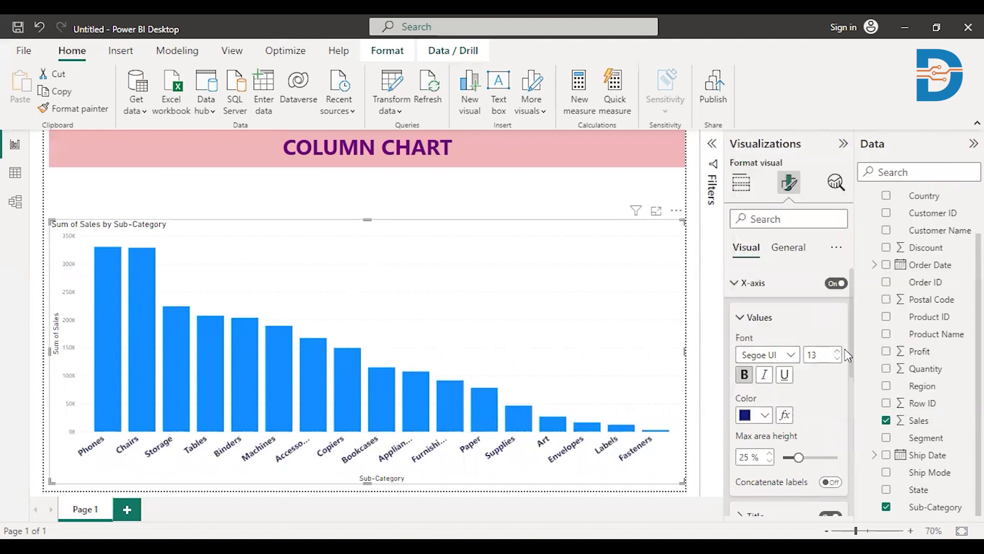
pyautogui.moveTo(849, 354); pyautogui.dragTo(850, 409)
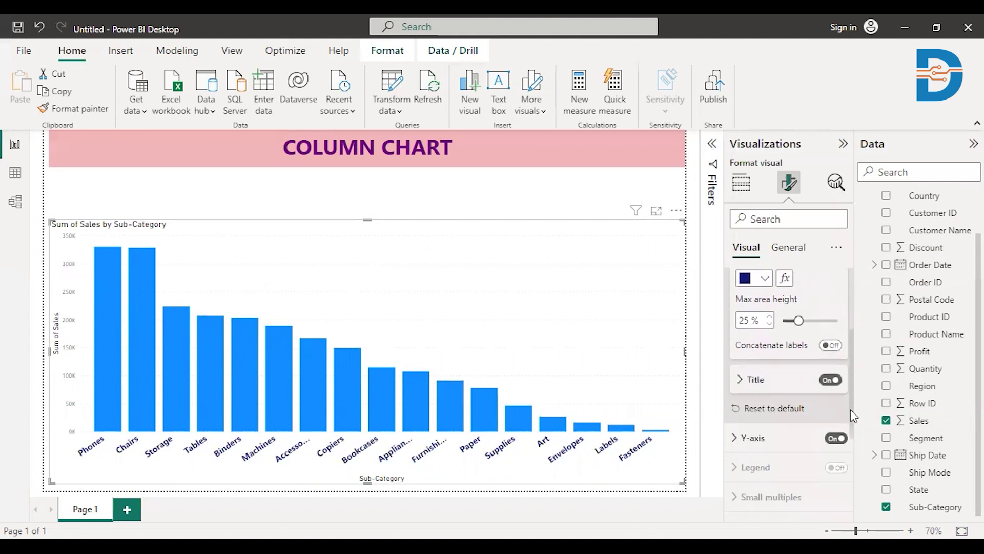
# Make the Sub-Category x-axis title size 15, bold and dark red.
pyautogui.click(741, 385)
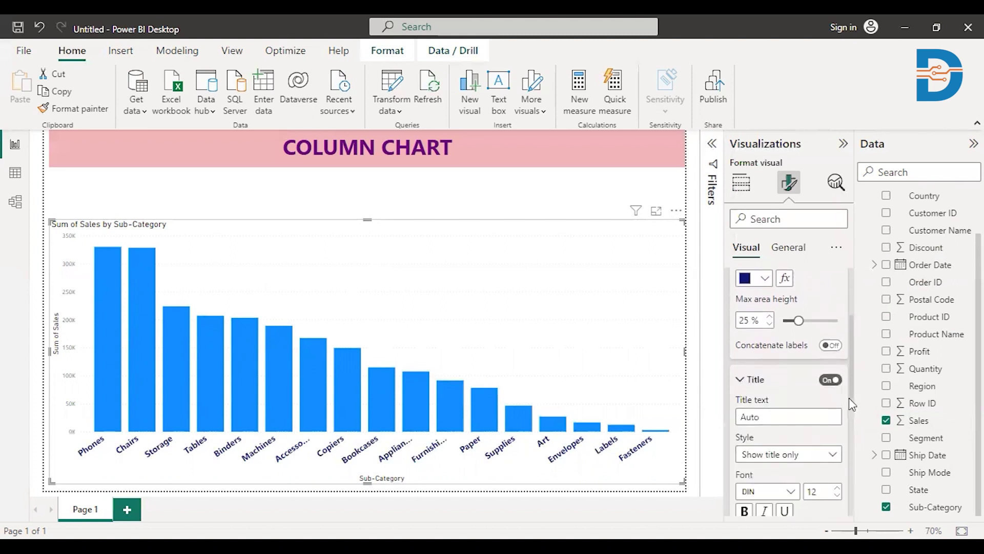
pyautogui.moveTo(850, 410); pyautogui.dragTo(849, 426)
pyautogui.click(837, 378)
pyautogui.click(837, 378)
pyautogui.click(837, 378)
pyautogui.click(745, 402)
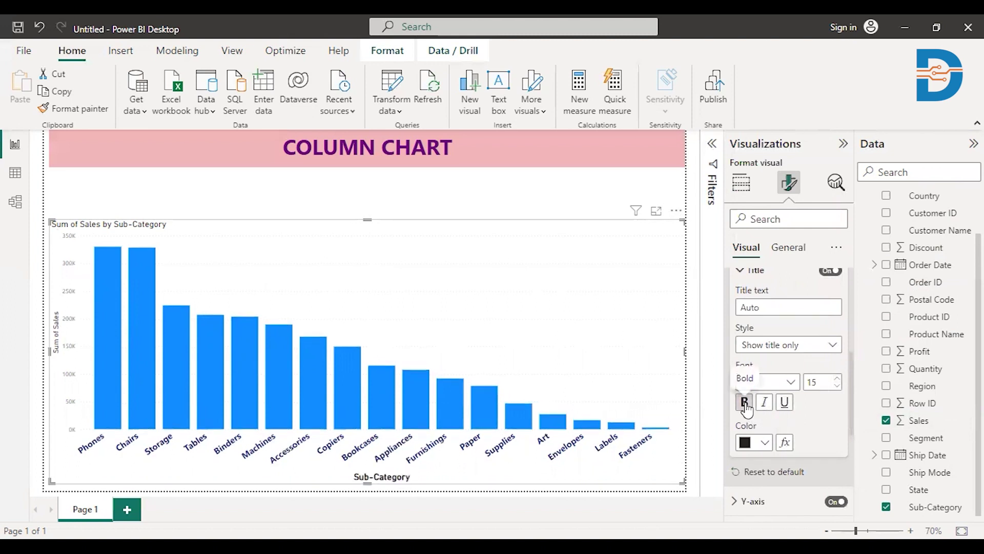
pyautogui.click(765, 443)
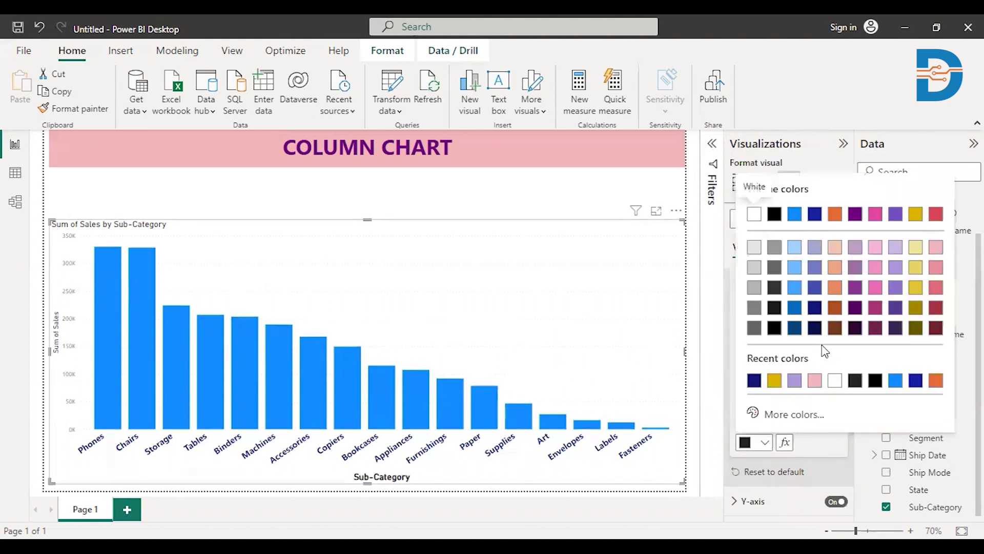
pyautogui.click(937, 329)
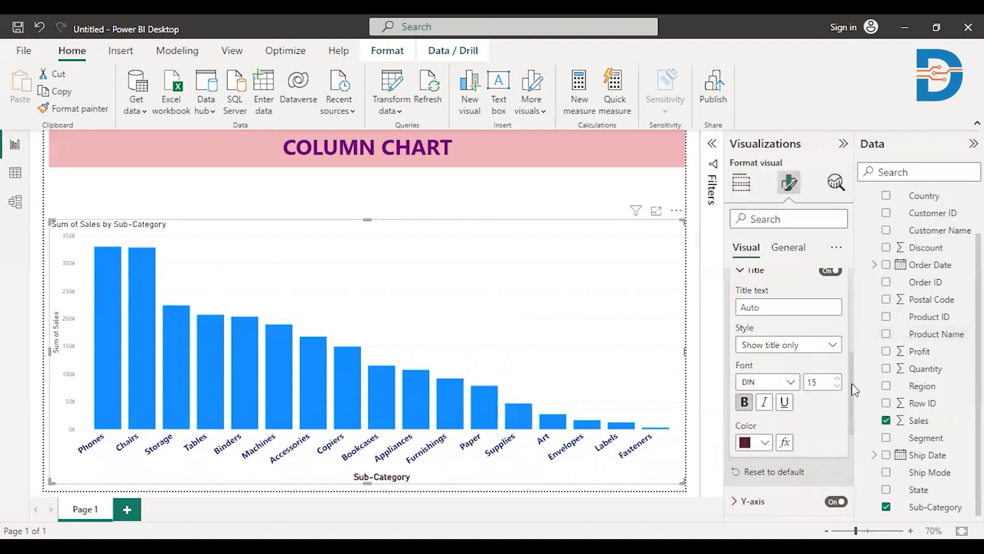
pyautogui.moveTo(856, 389); pyautogui.dragTo(849, 450)
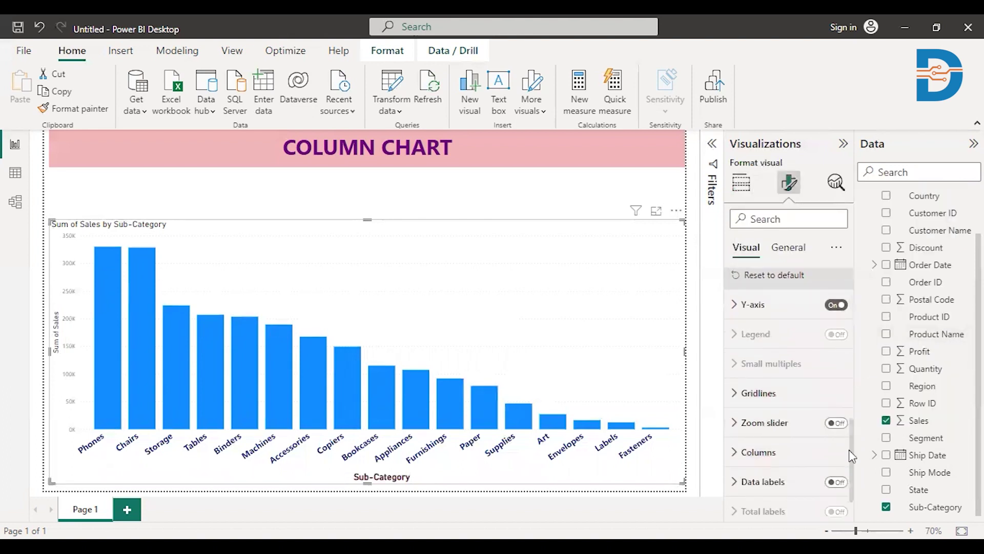
# Make the y-axis value labels size 14, bold and dark navy blue.
pyautogui.click(734, 304)
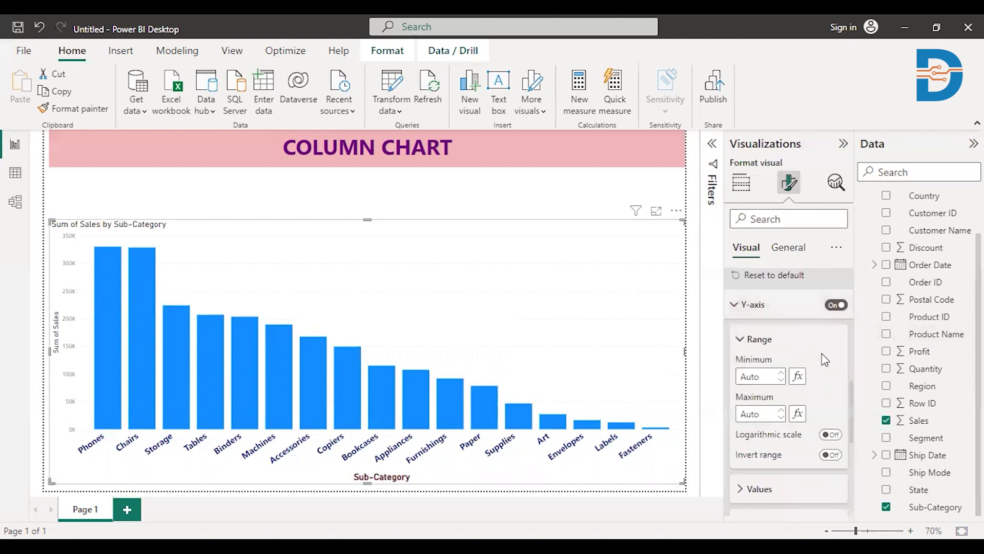
pyautogui.moveTo(849, 384); pyautogui.dragTo(848, 425)
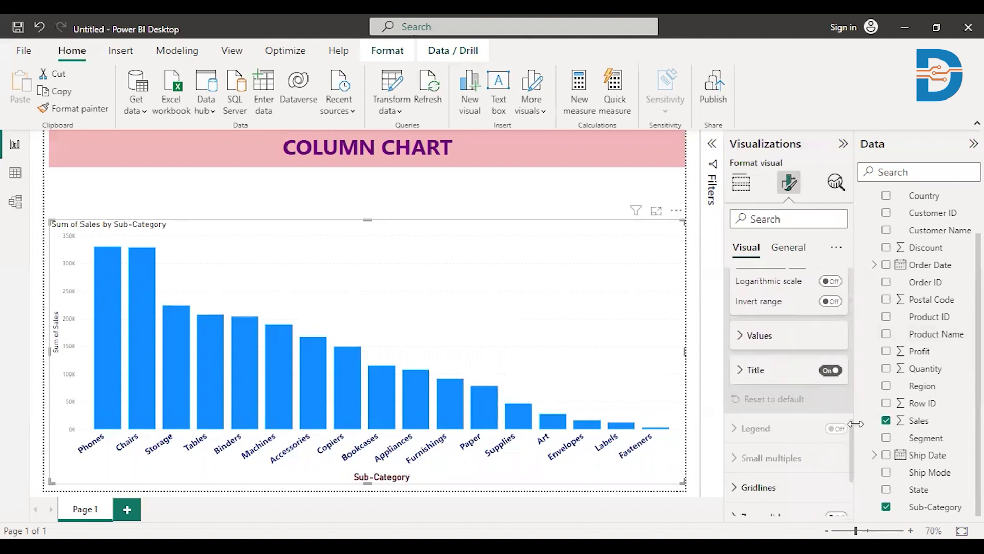
pyautogui.click(741, 343)
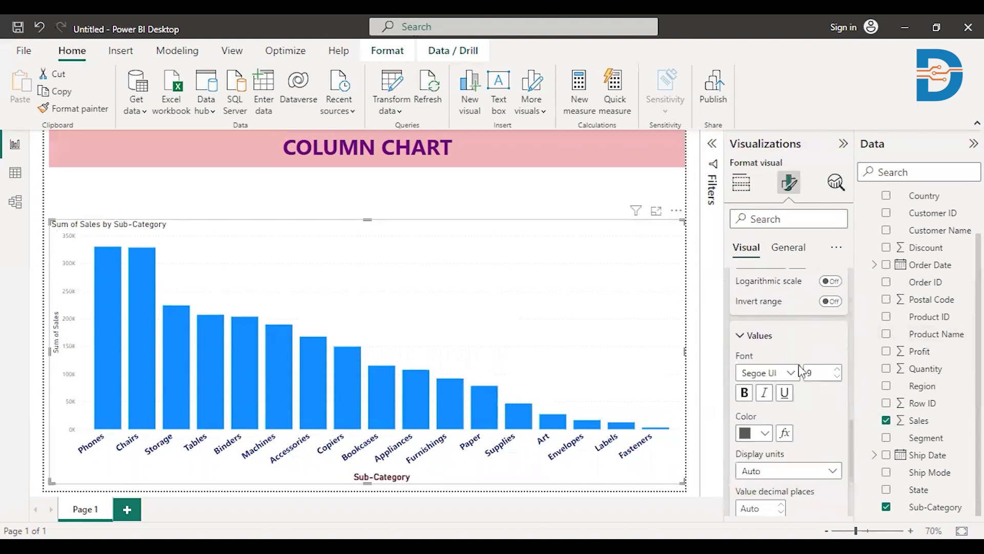
pyautogui.click(837, 369)
pyautogui.click(837, 369)
pyautogui.click(837, 369)
pyautogui.click(837, 369)
pyautogui.click(837, 369)
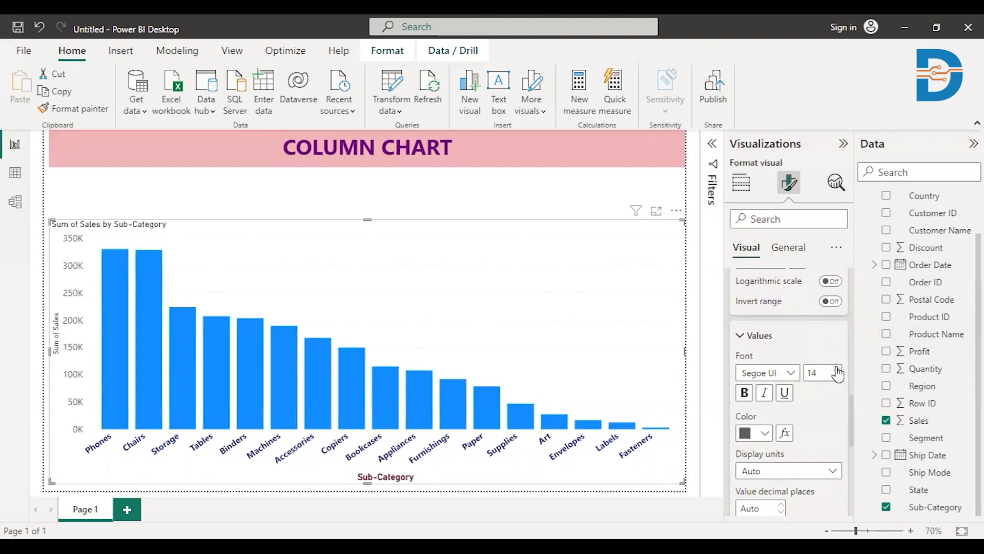
pyautogui.click(744, 393)
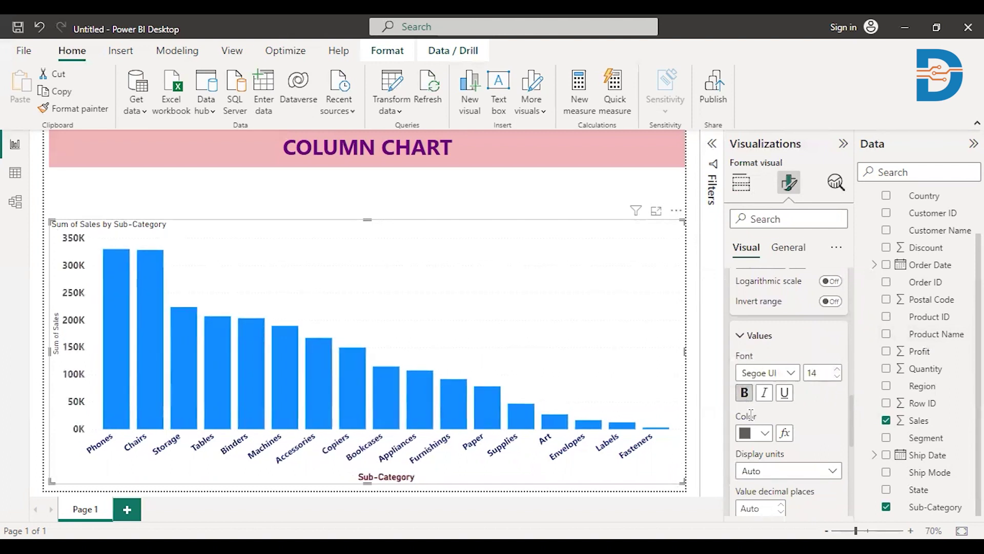
pyautogui.click(764, 435)
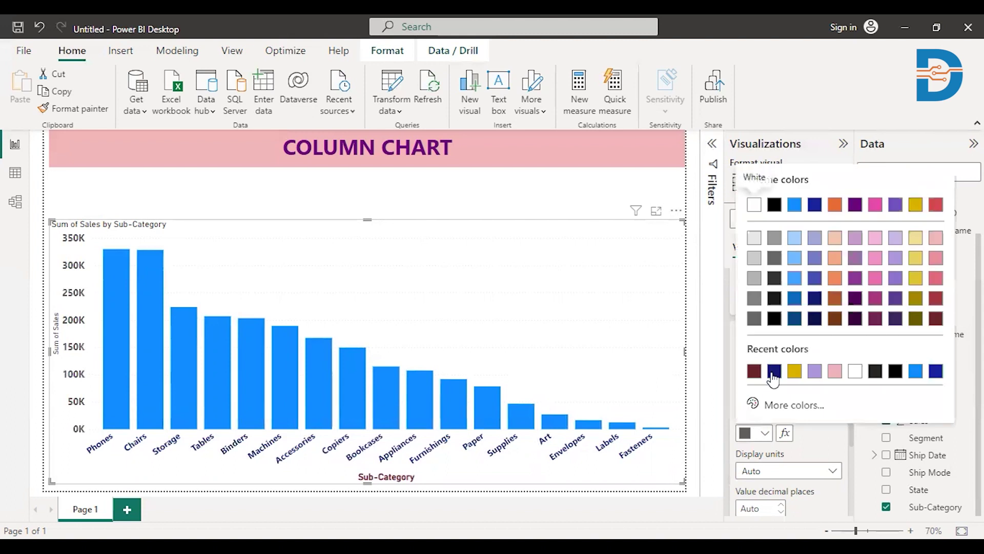
pyautogui.click(773, 377)
pyautogui.moveTo(852, 420); pyautogui.dragTo(853, 464)
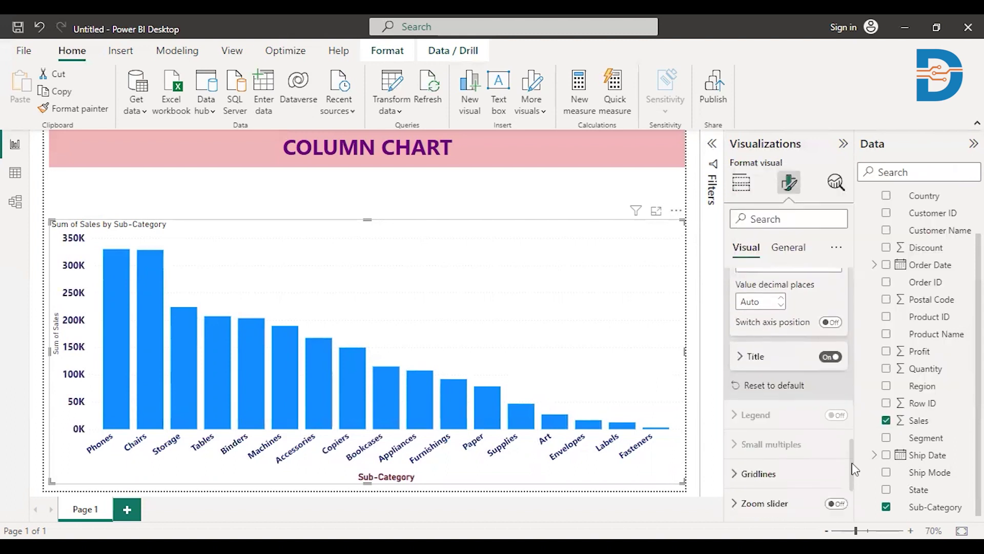
# Make the Sum of Sales y-axis title size 17, bold and dark red.
pyautogui.click(740, 358)
pyautogui.moveTo(850, 439); pyautogui.dragTo(850, 477)
pyautogui.click(837, 363)
pyautogui.click(837, 364)
pyautogui.click(837, 364)
pyautogui.click(837, 364)
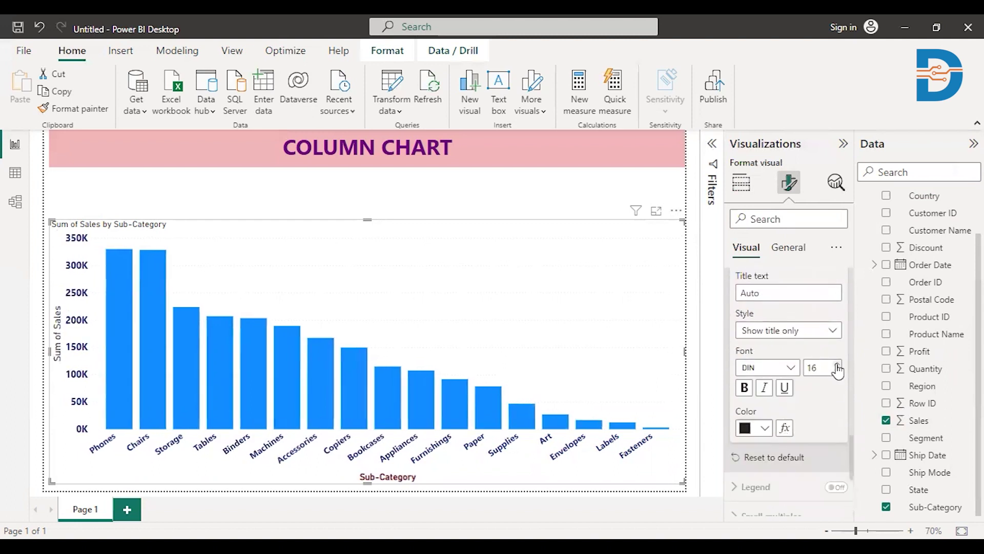
pyautogui.click(837, 364)
pyautogui.click(746, 389)
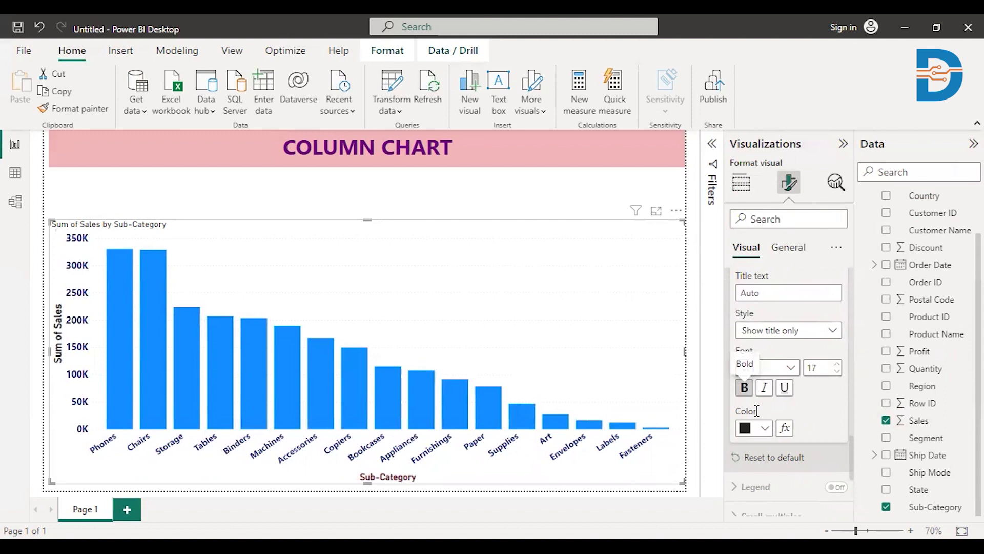
pyautogui.click(765, 428)
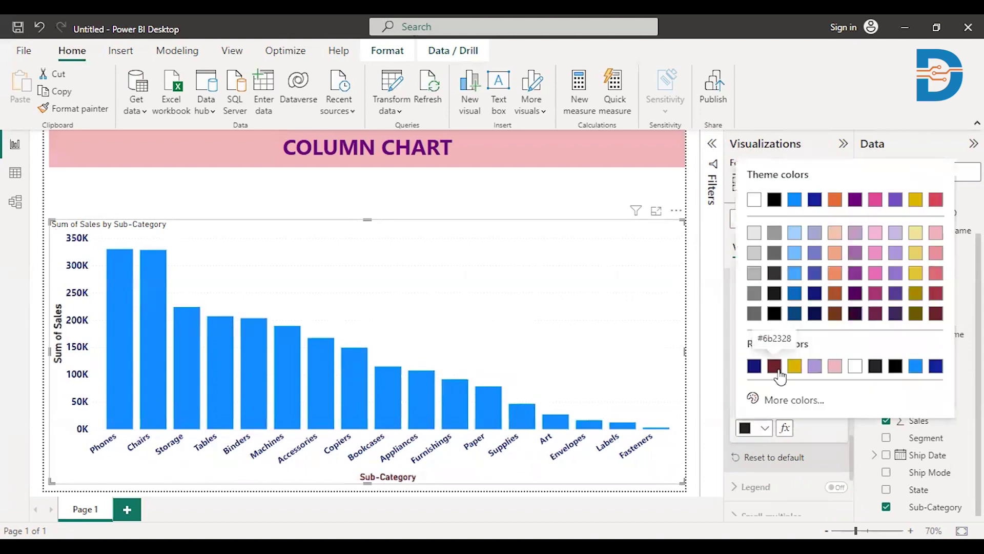
pyautogui.click(778, 367)
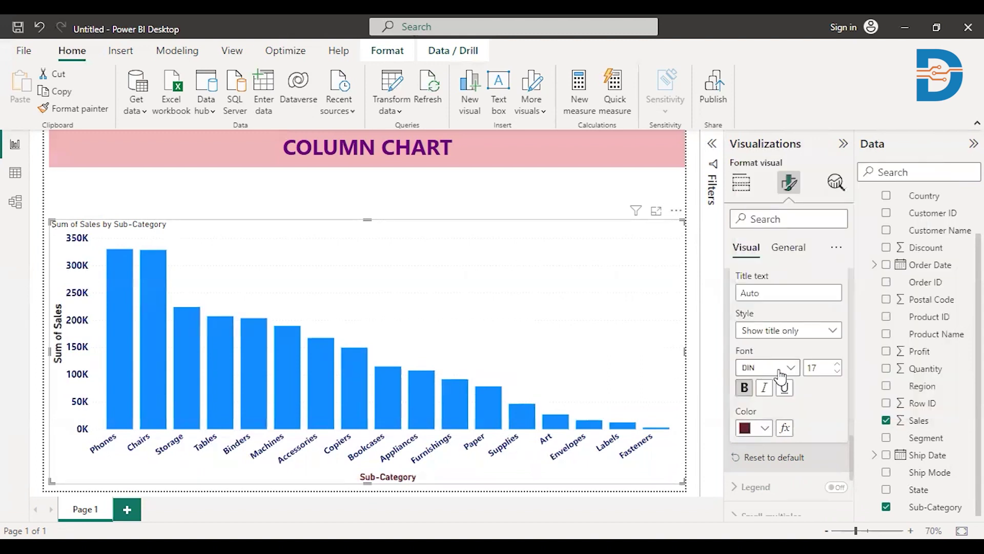
# Set the chart title text to size 17, bold and navy.
pyautogui.click(790, 249)
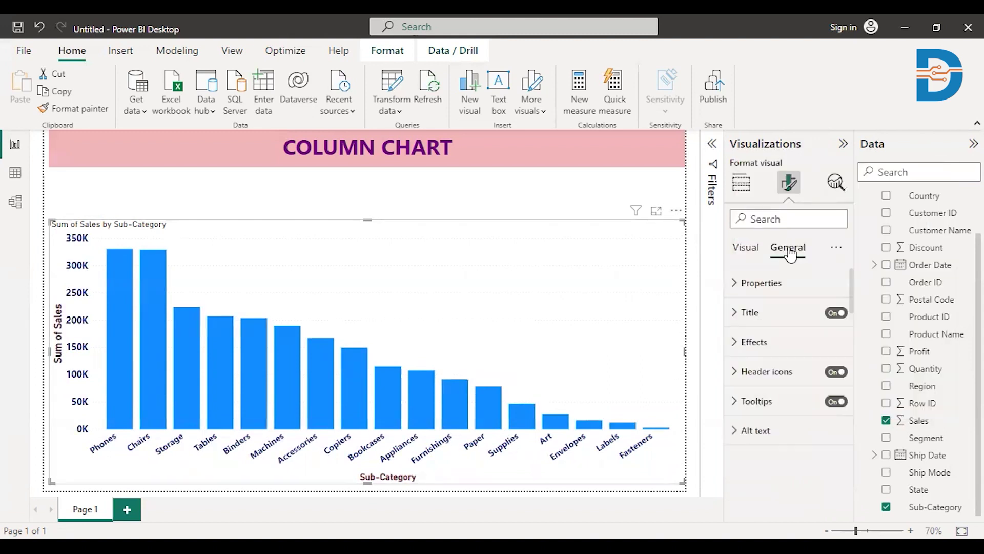
pyautogui.click(734, 312)
pyautogui.click(838, 455)
pyautogui.click(838, 455)
pyautogui.click(838, 454)
pyautogui.click(744, 478)
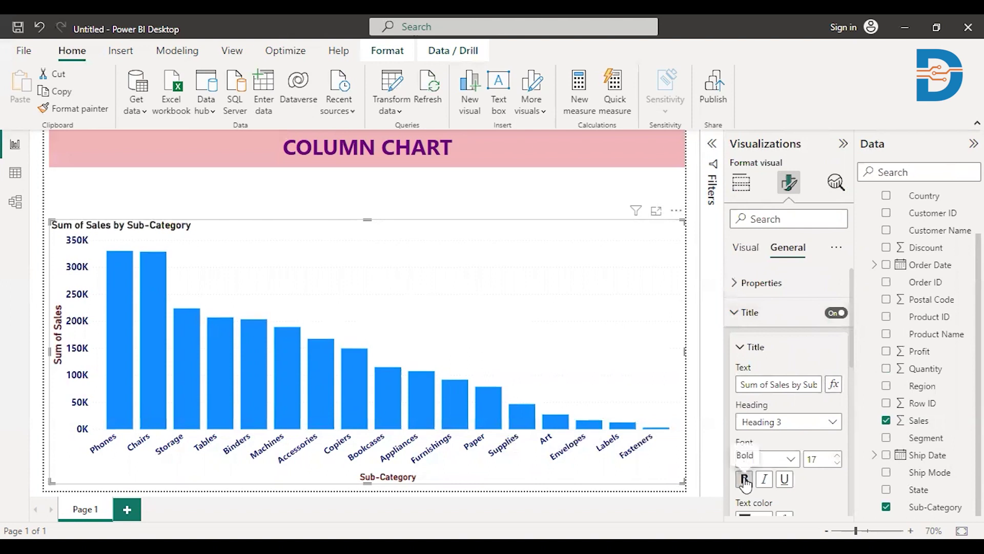
pyautogui.scroll(-3, 853, 365)
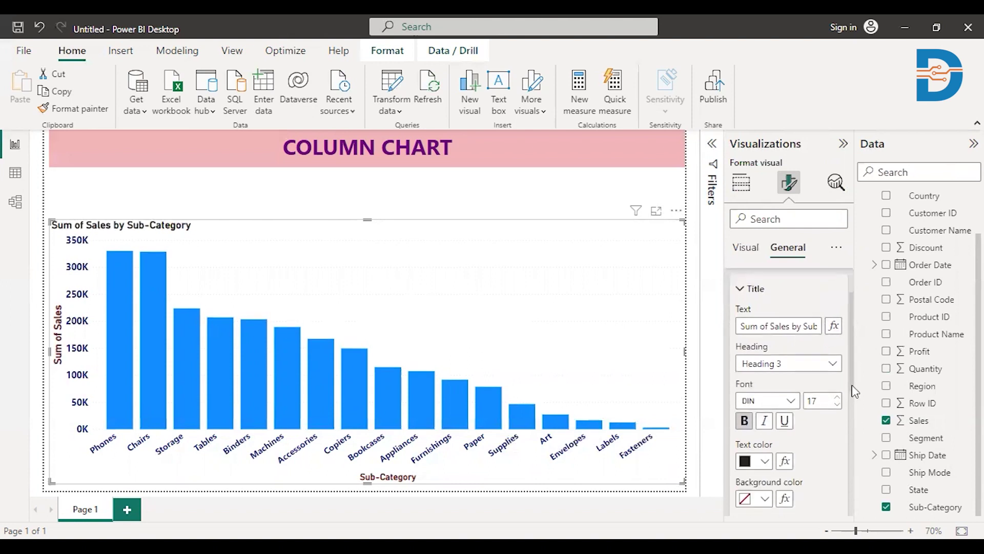
pyautogui.click(763, 400)
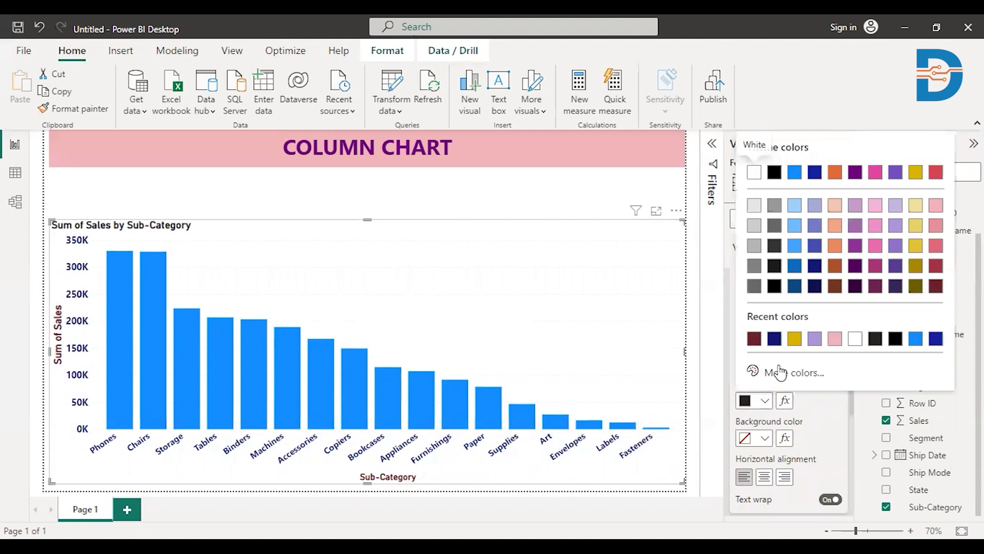
pyautogui.click(774, 342)
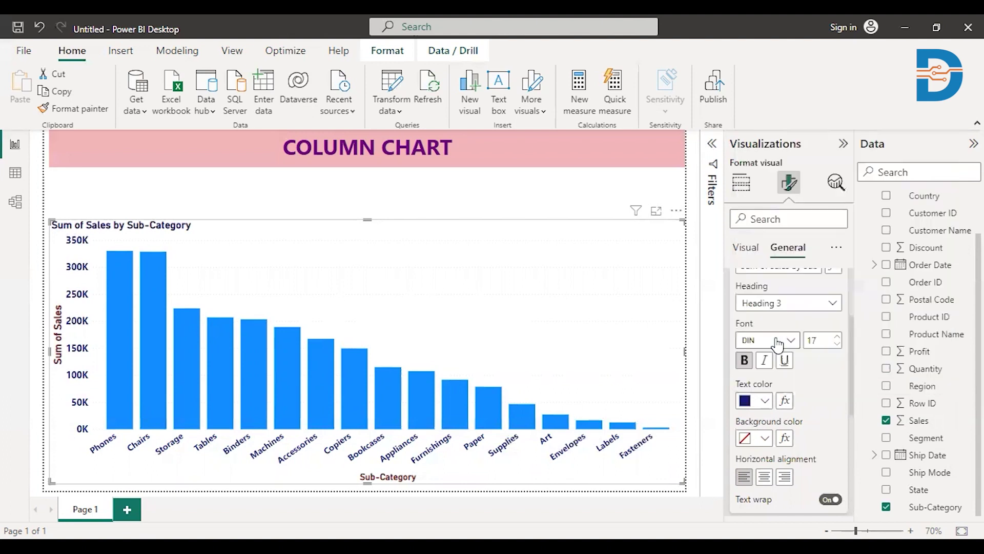
# Centre the chart title on a yellow background band and stretch the chart taller.
pyautogui.click(766, 478)
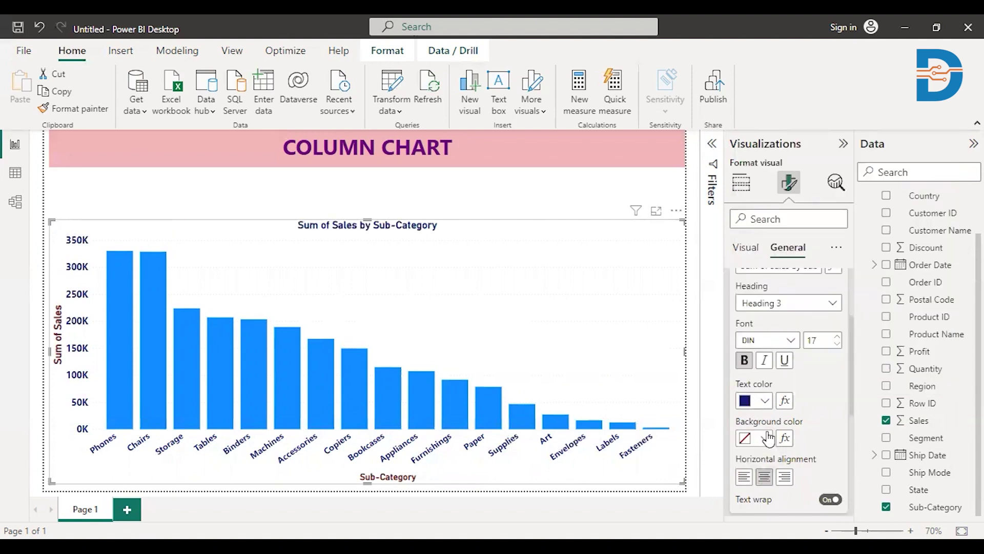
pyautogui.click(765, 438)
pyautogui.click(795, 348)
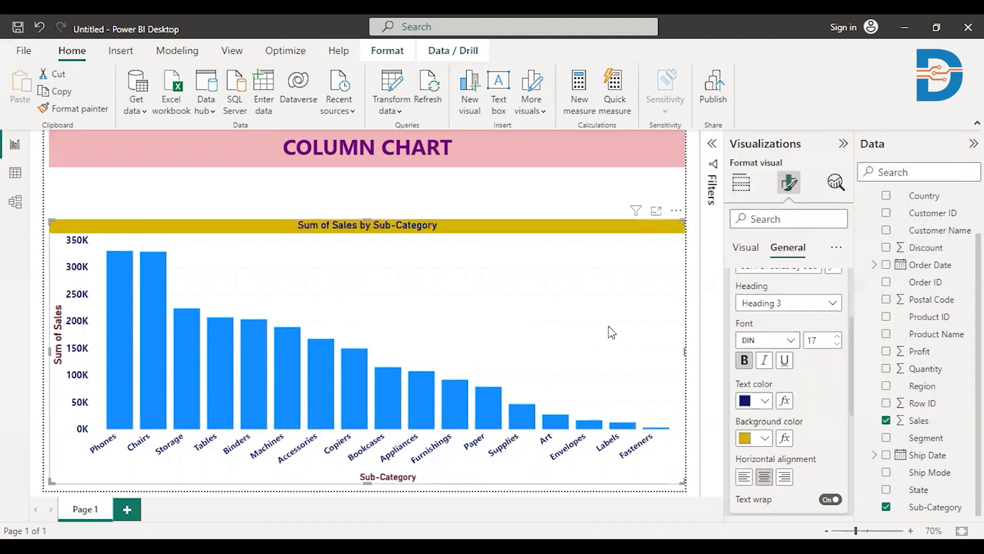
pyautogui.moveTo(368, 219); pyautogui.dragTo(365, 181)
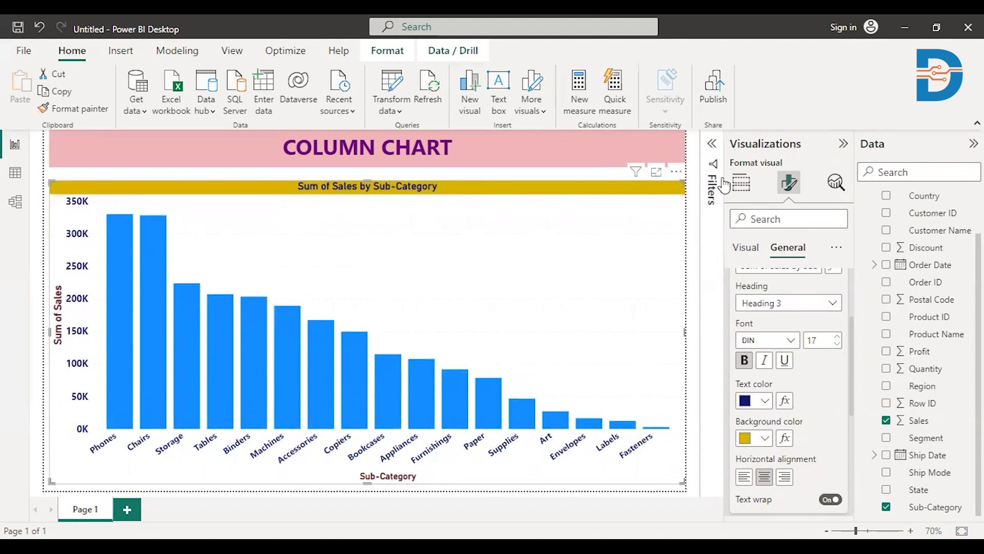
# Collapse the X-axis title, X-axis and Y-axis sections under the Visual formatting options.
pyautogui.click(746, 249)
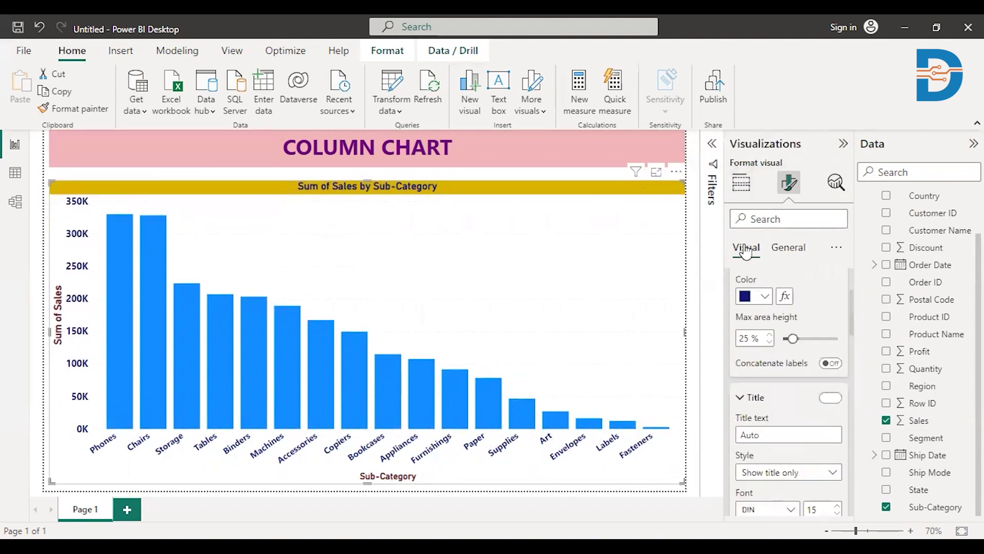
pyautogui.click(740, 400)
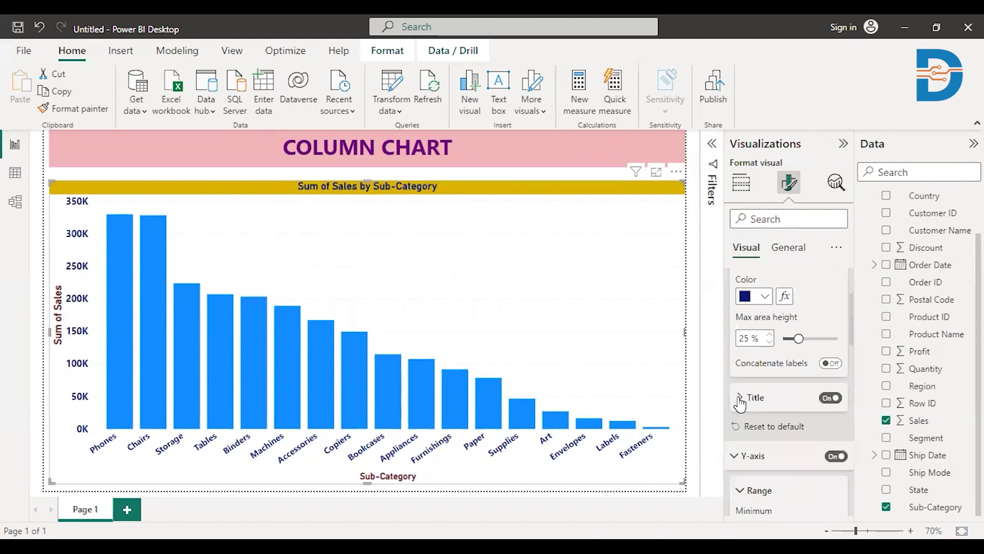
pyautogui.moveTo(851, 339); pyautogui.dragTo(855, 288)
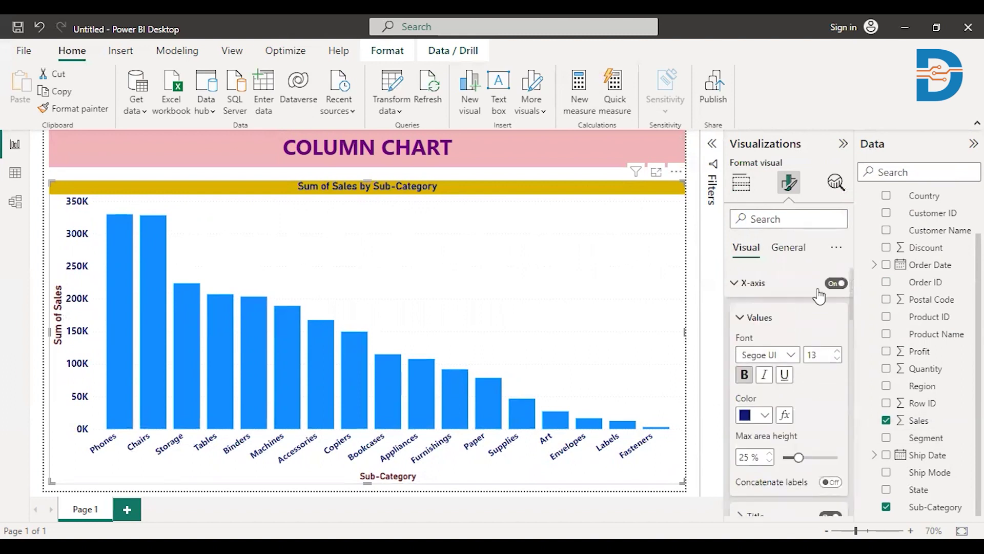
pyautogui.click(734, 283)
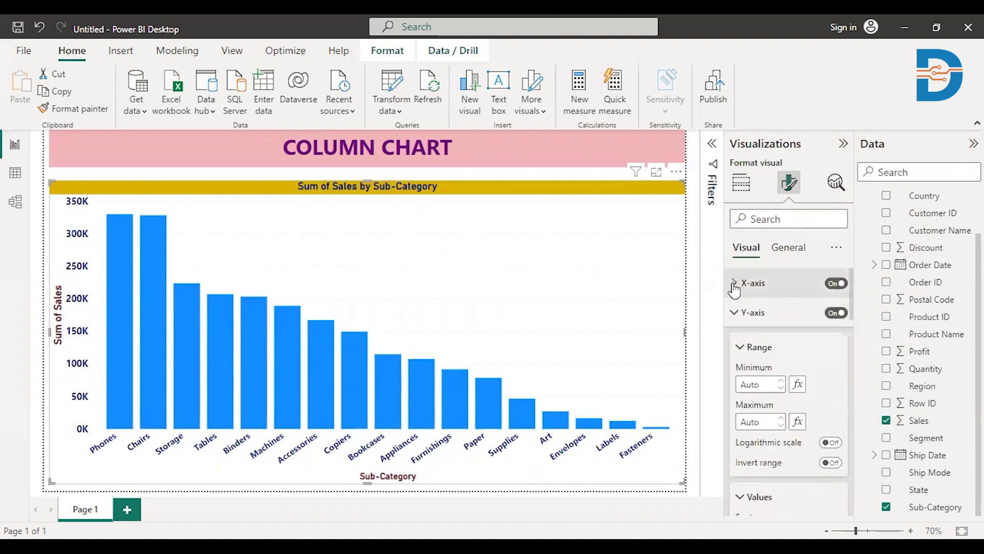
pyautogui.click(735, 314)
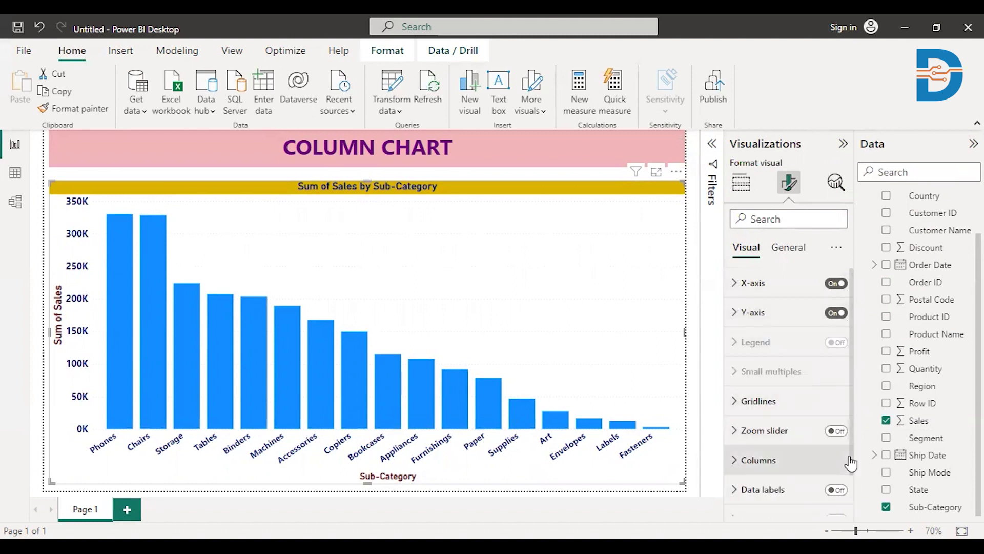
pyautogui.scroll(-1, 850, 462)
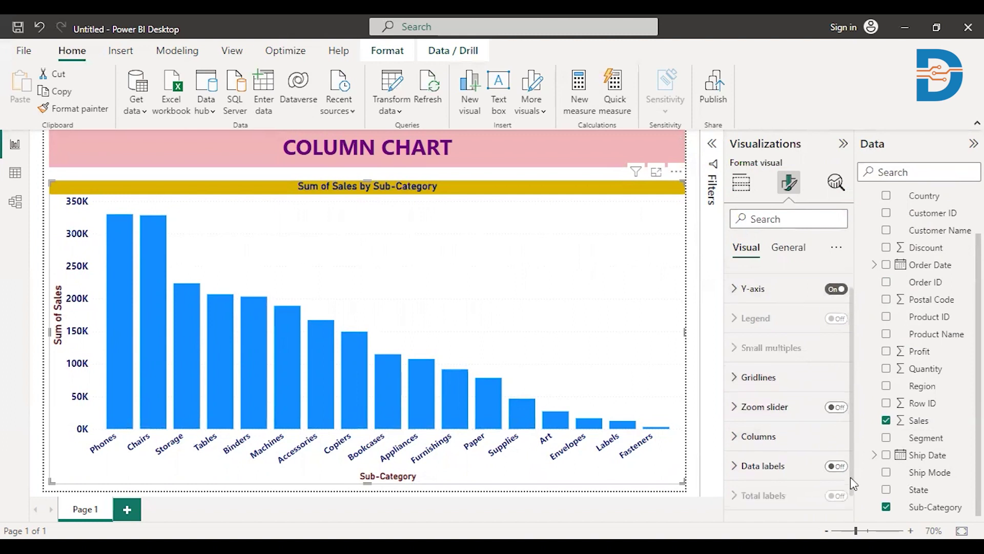
# Colour all the chart's columns orange, replacing an initial pink choice.
pyautogui.click(736, 425)
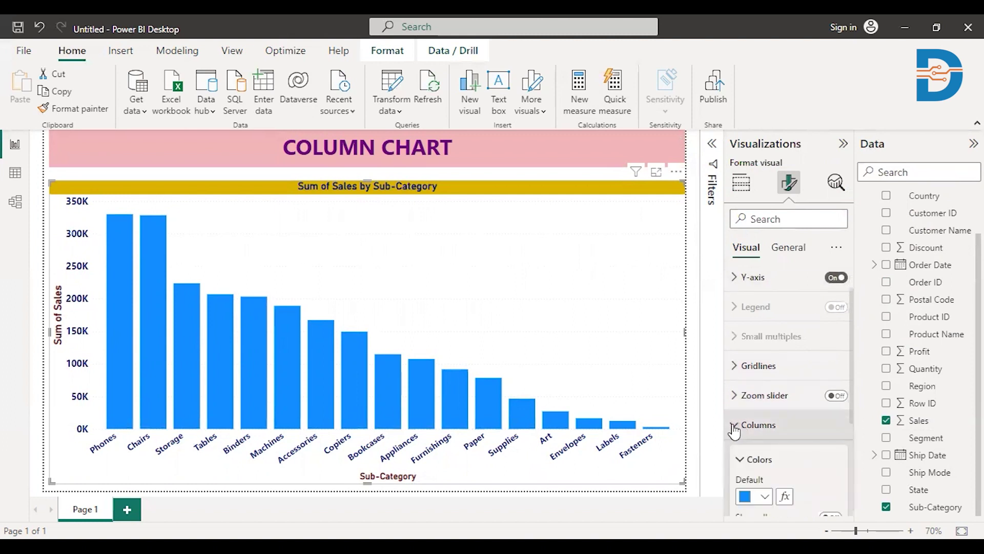
pyautogui.click(767, 498)
pyautogui.click(833, 439)
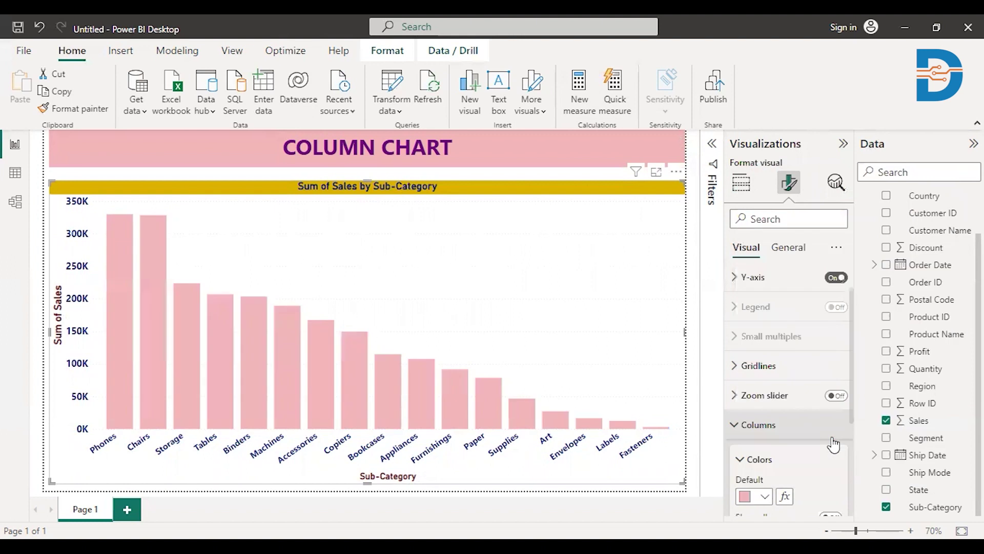
pyautogui.click(766, 498)
pyautogui.click(835, 343)
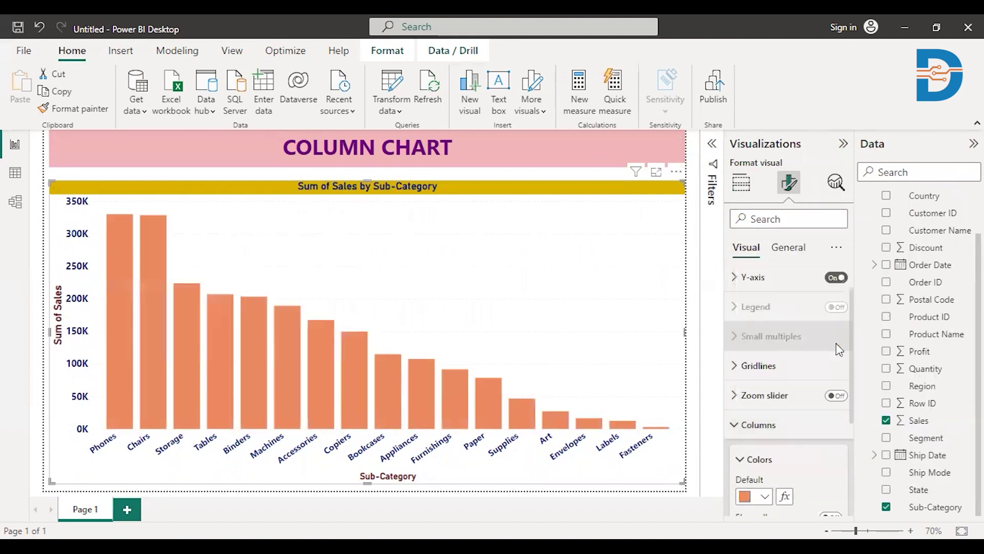
# Turn on data labels so each column shows its sales value.
pyautogui.scroll(-3, 849, 446)
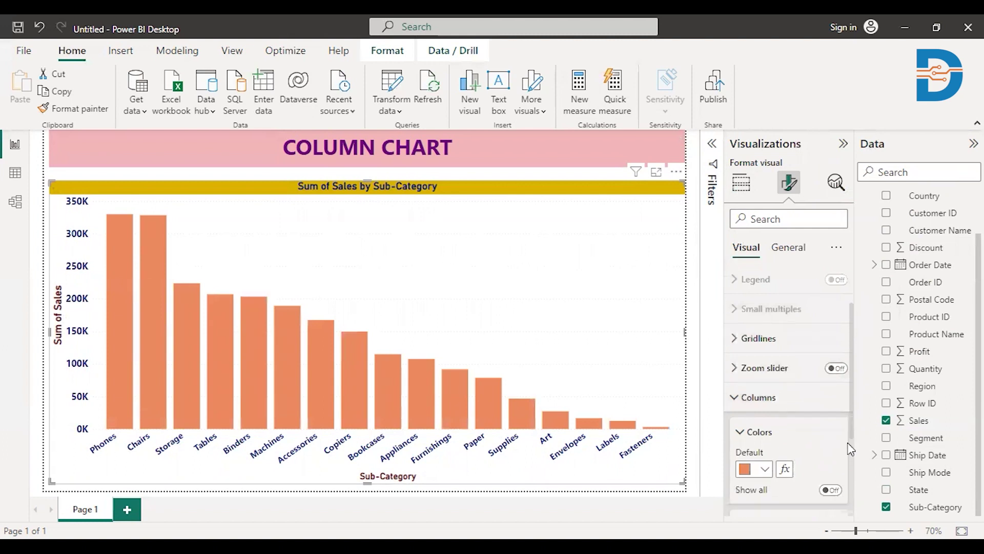
pyautogui.scroll(-1, 845, 493)
pyautogui.click(836, 453)
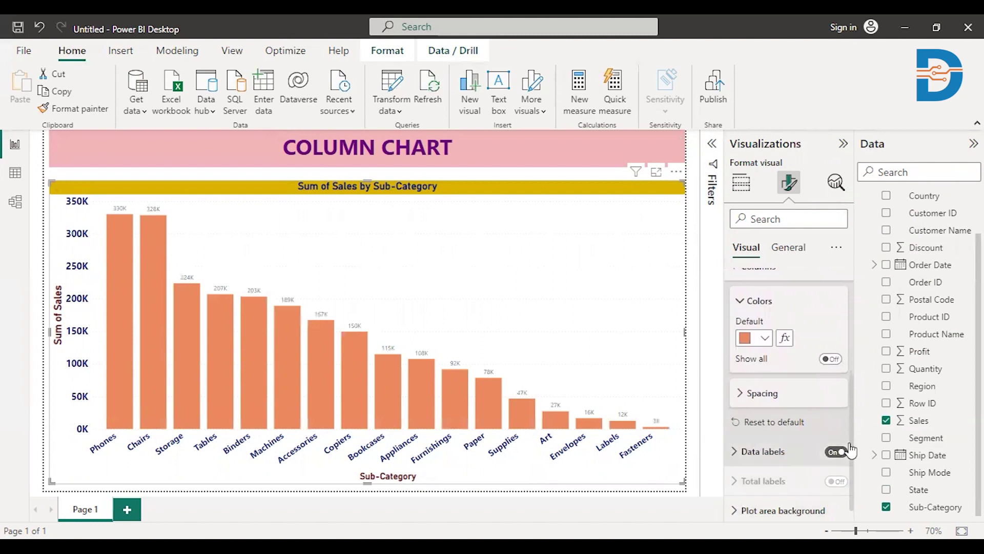
# Enlarge the data label values from size 9 to 13 and make them bold.
pyautogui.click(738, 453)
pyautogui.moveTo(852, 415); pyautogui.dragTo(853, 460)
pyautogui.scroll(-3, 851, 461)
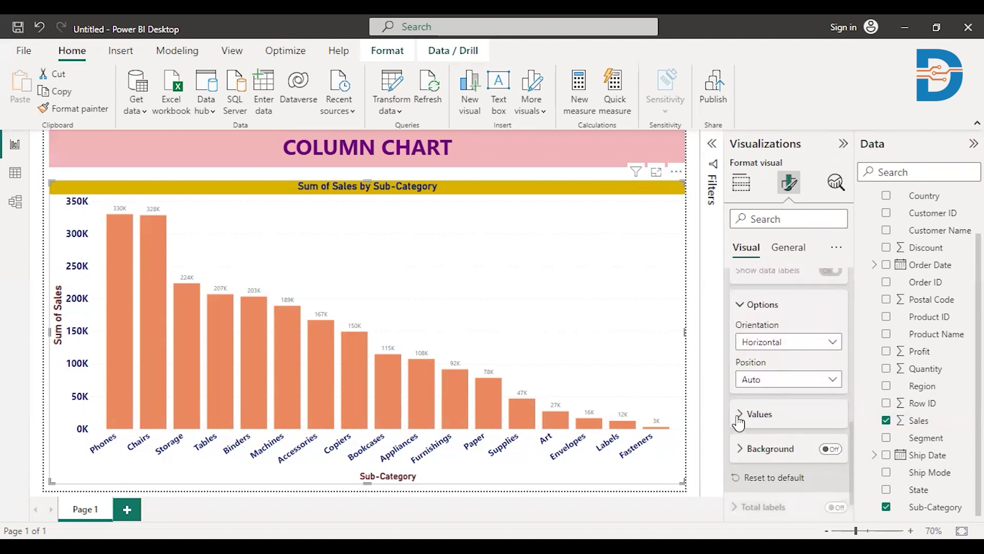
pyautogui.click(739, 419)
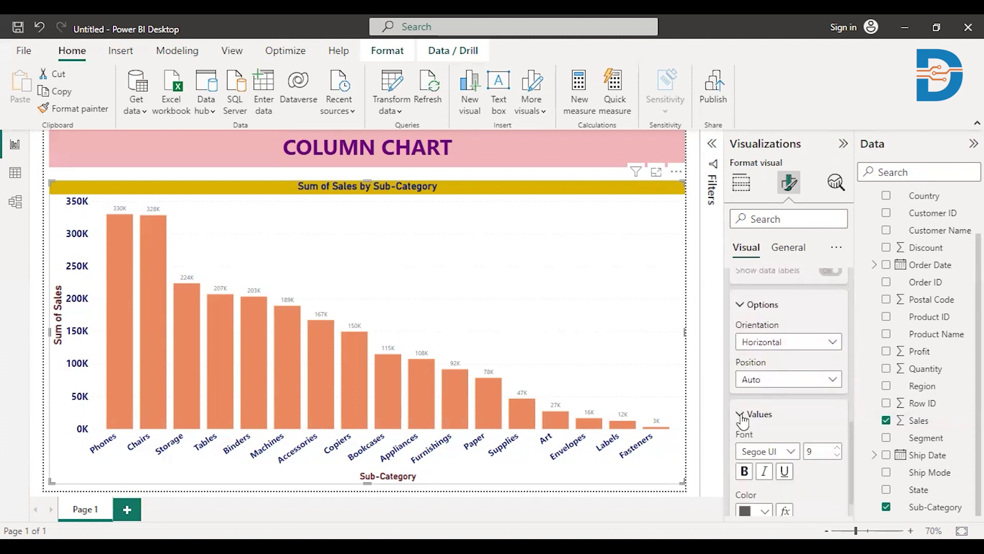
pyautogui.click(838, 447)
pyautogui.click(837, 447)
pyautogui.click(838, 448)
pyautogui.click(837, 447)
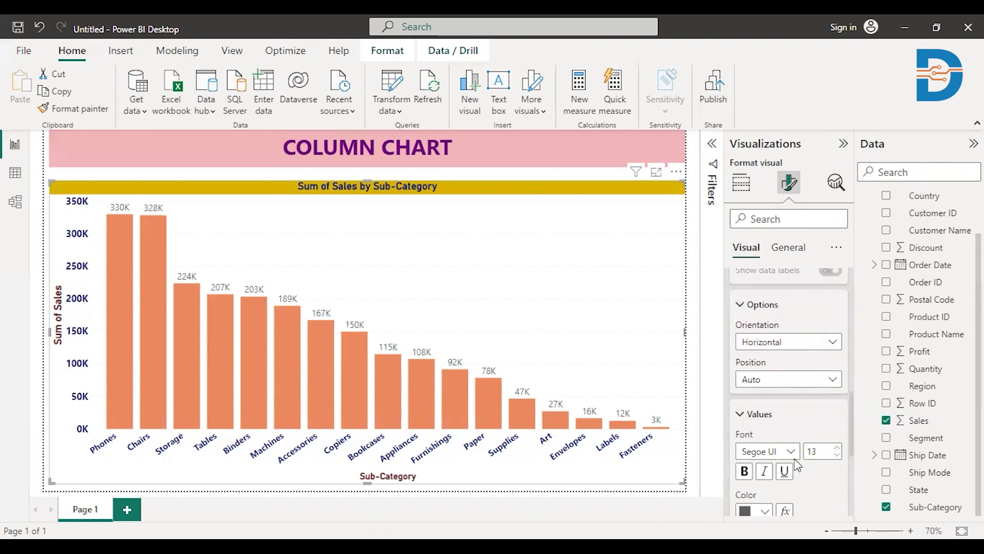
pyautogui.click(744, 471)
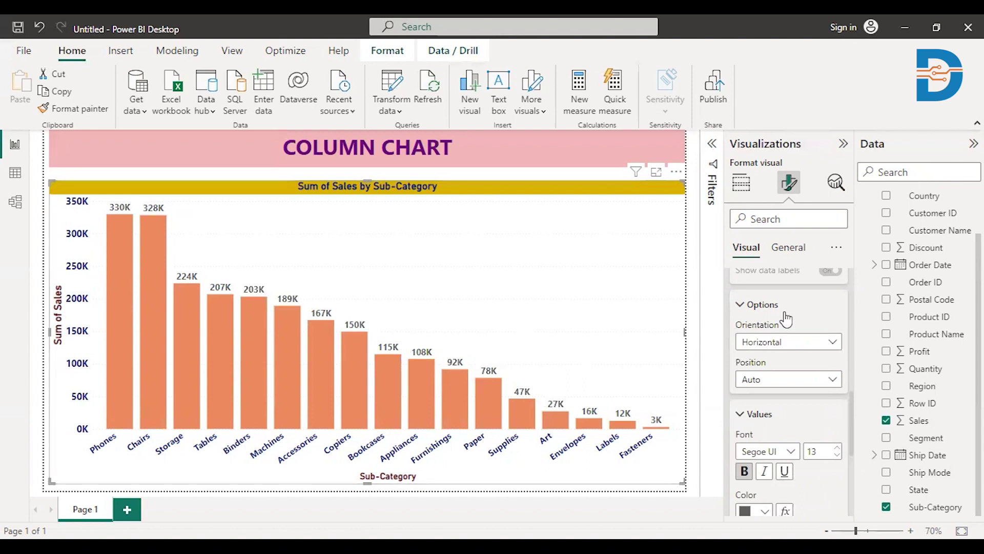
# Duplicate Page 1 and add Region as the copied chart's legend to stack columns.
pyautogui.rightClick(82, 513)
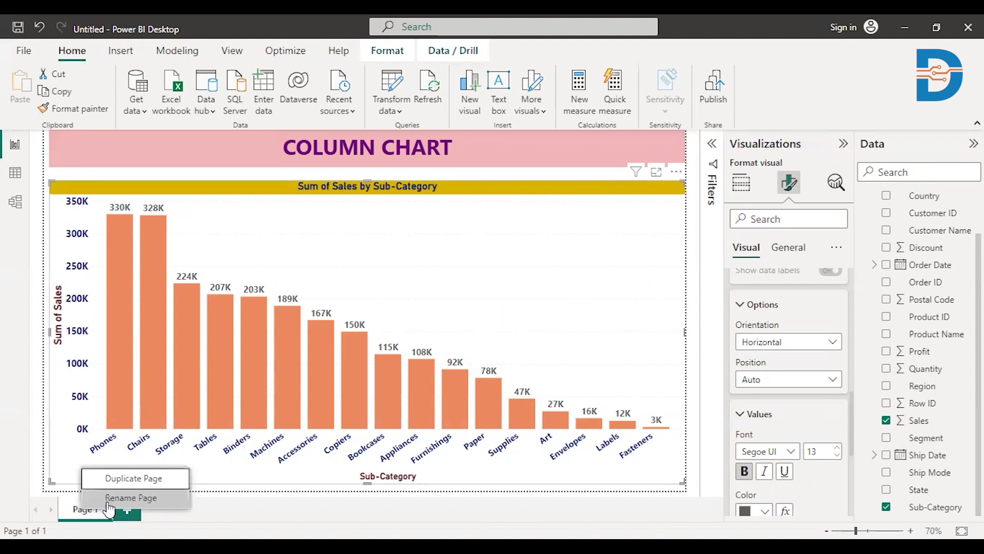
pyautogui.click(133, 482)
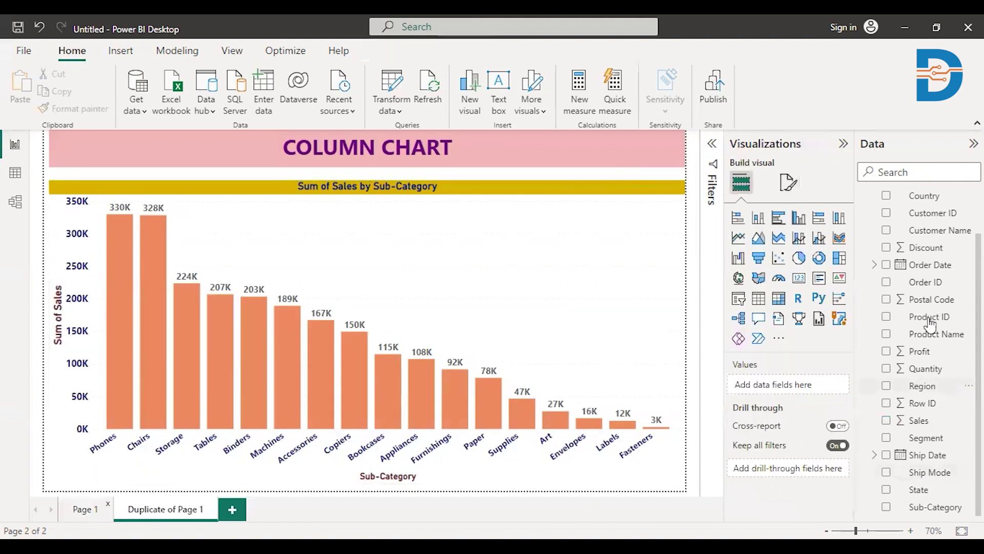
pyautogui.moveTo(928, 390); pyautogui.dragTo(949, 385)
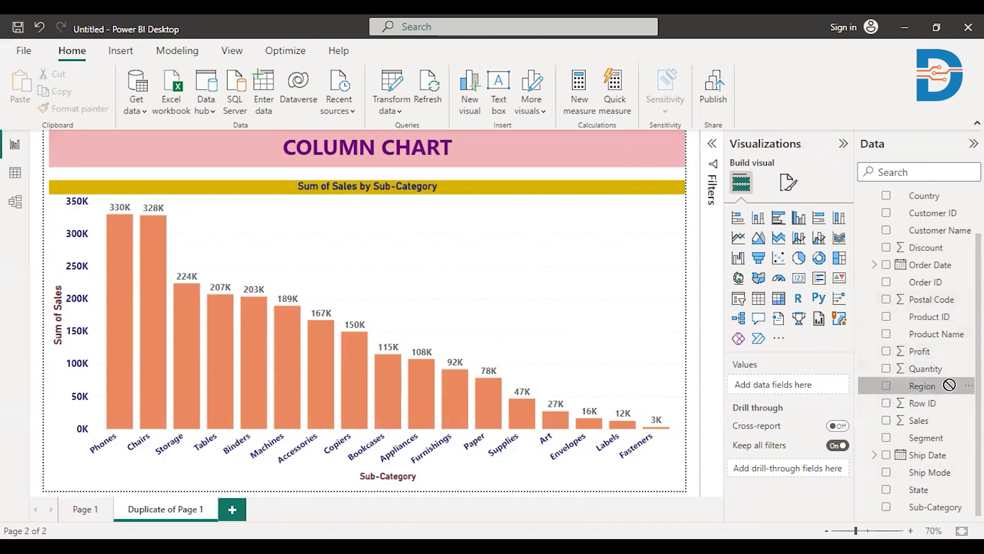
pyautogui.click(559, 251)
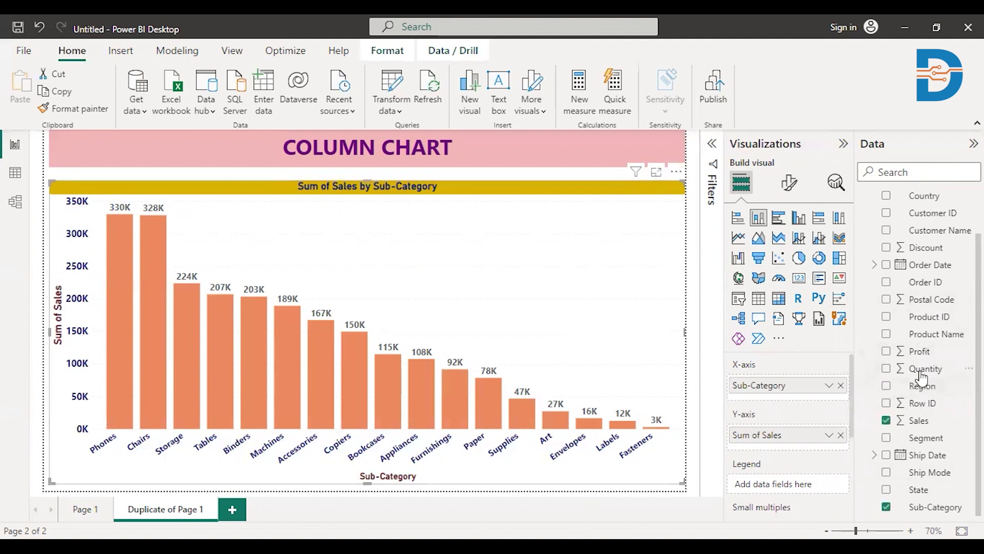
pyautogui.moveTo(921, 386); pyautogui.dragTo(788, 487)
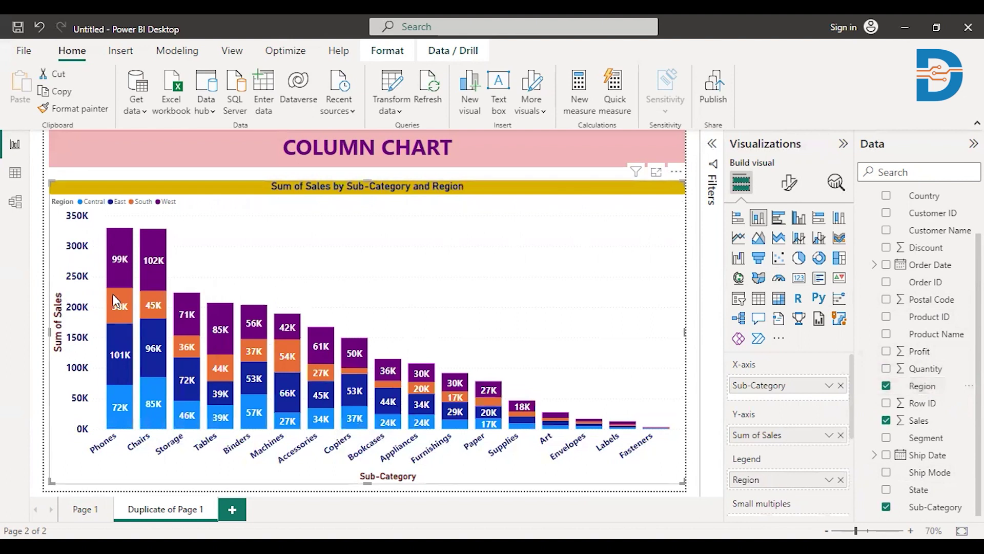
# Change the copied page's banner heading from COLUMN CHART to STACK COLUMN CHART.
pyautogui.click(285, 148)
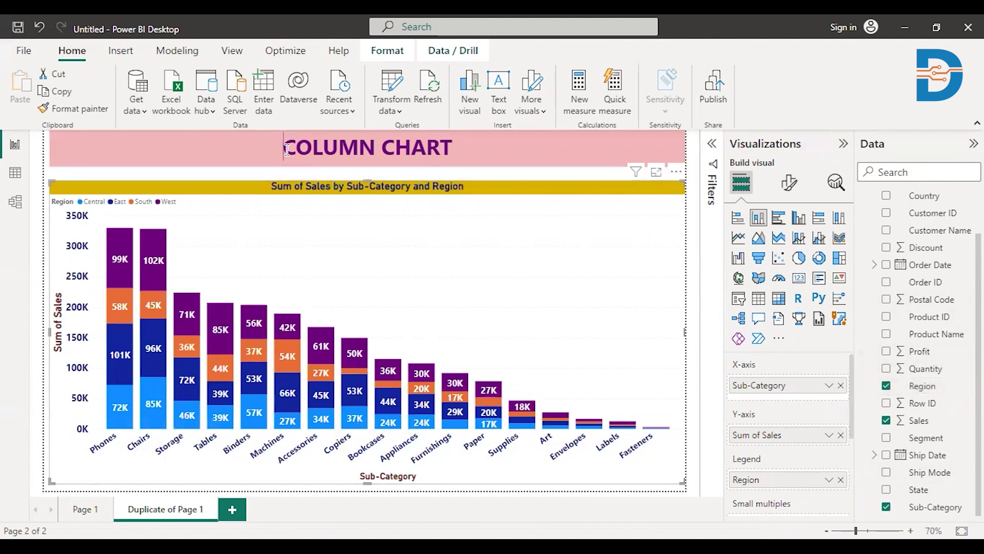
pyautogui.write('Stack')
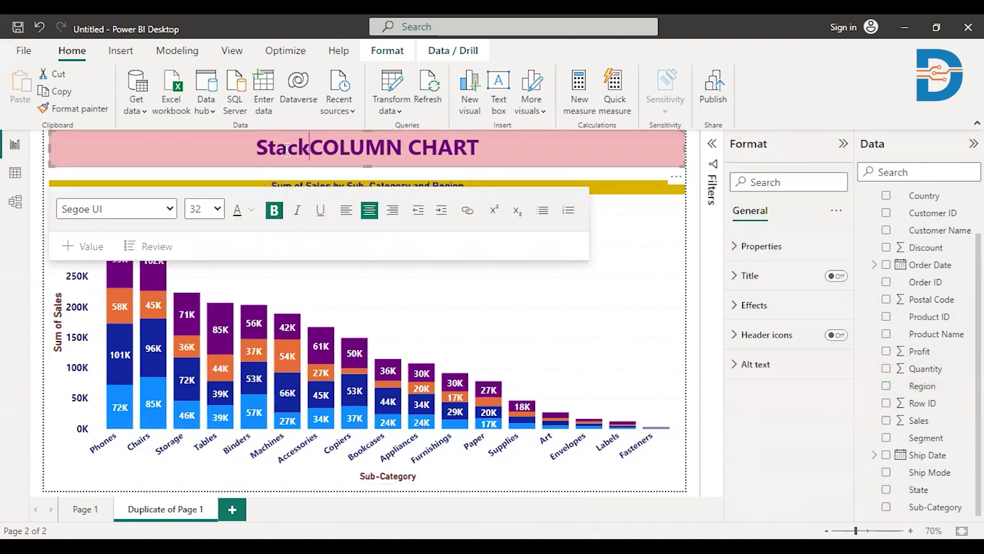
pyautogui.press('BackSpace')
pyautogui.press('BackSpace')
pyautogui.press('BackSpace')
pyautogui.press('BackSpace')
pyautogui.write('Tack')
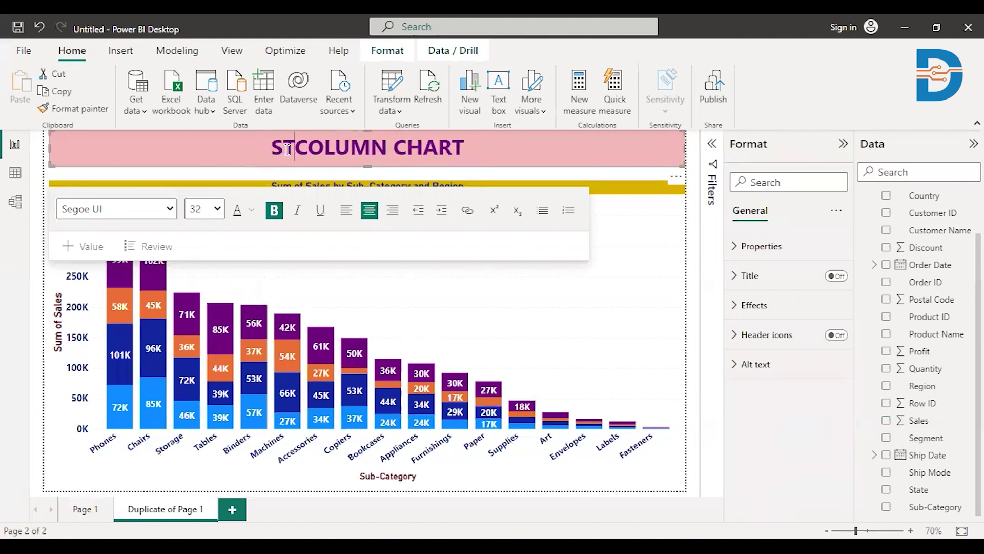
pyautogui.press('BackSpace')
pyautogui.press('BackSpace')
pyautogui.press('BackSpace')
pyautogui.write('ACK')
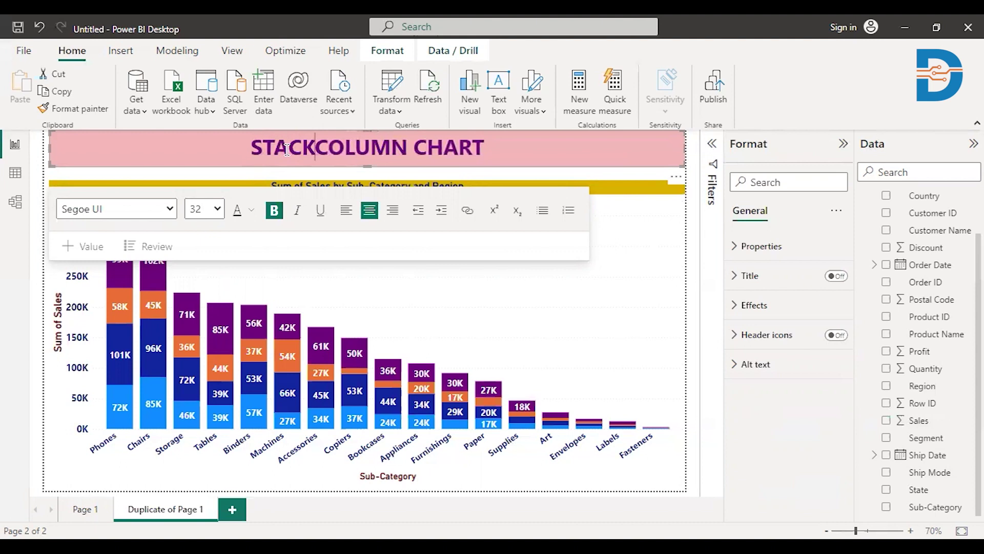
pyautogui.click(369, 311)
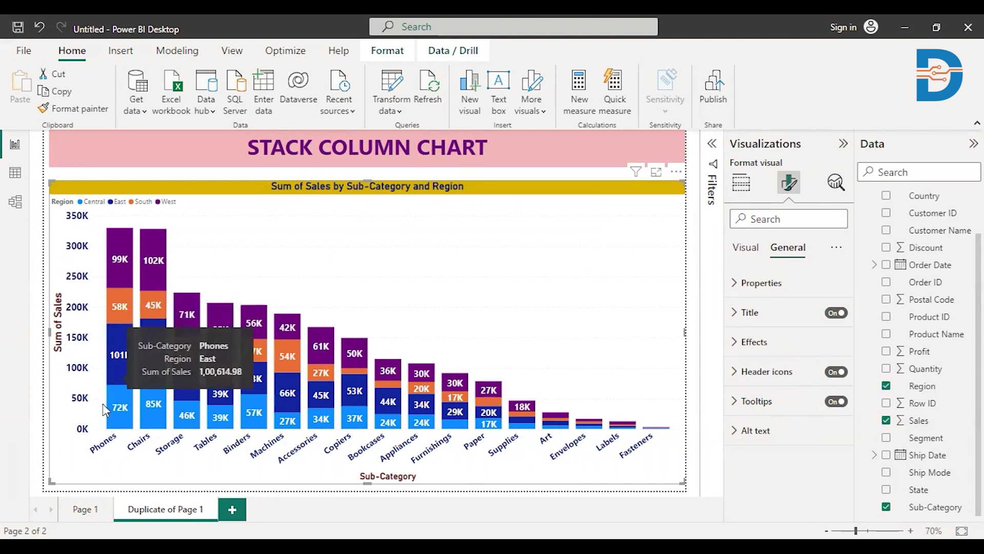
pyautogui.moveTo(108, 279)
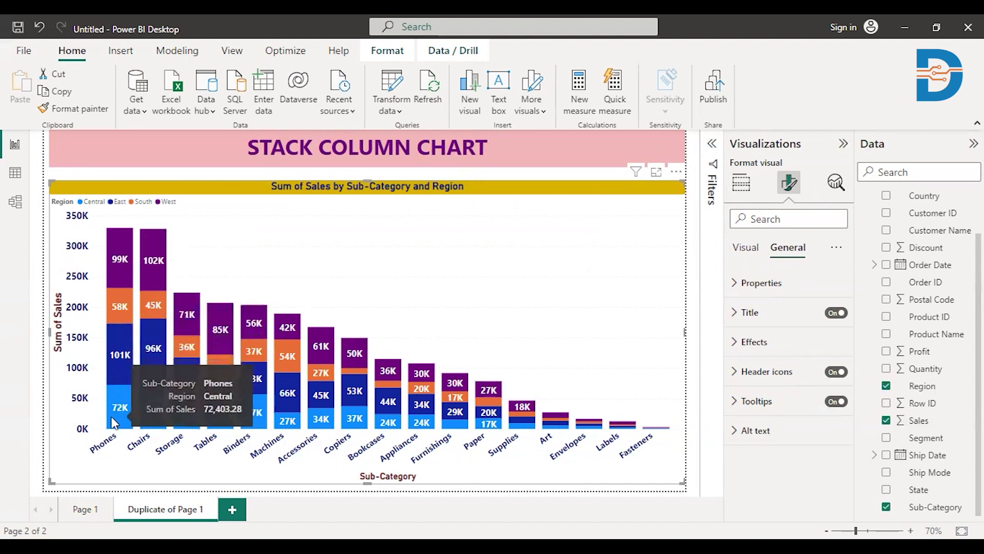
pyautogui.moveTo(112, 359)
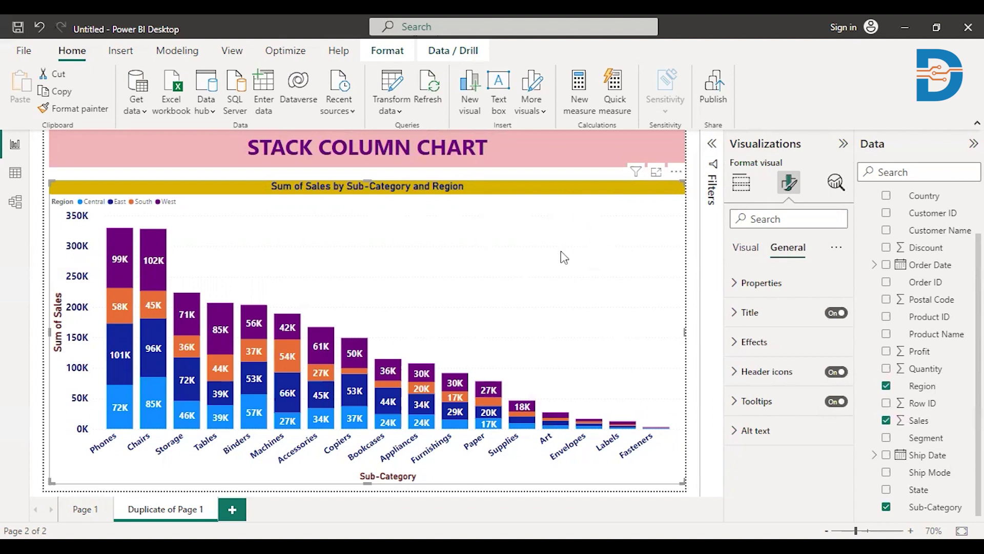
# Duplicate the 'Duplicate of Page 1' stacked chart page into a third page.
pyautogui.click(741, 184)
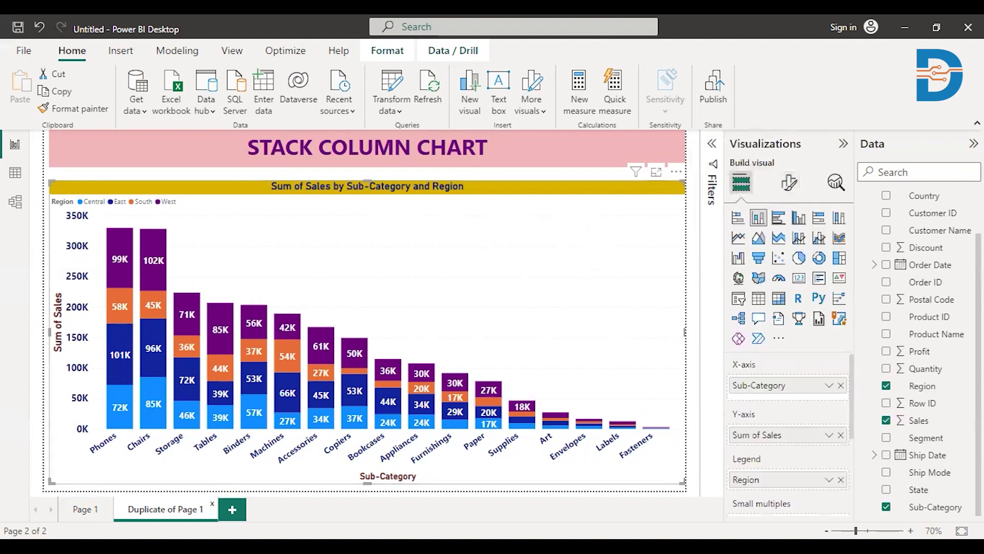
pyautogui.rightClick(152, 509)
pyautogui.click(215, 445)
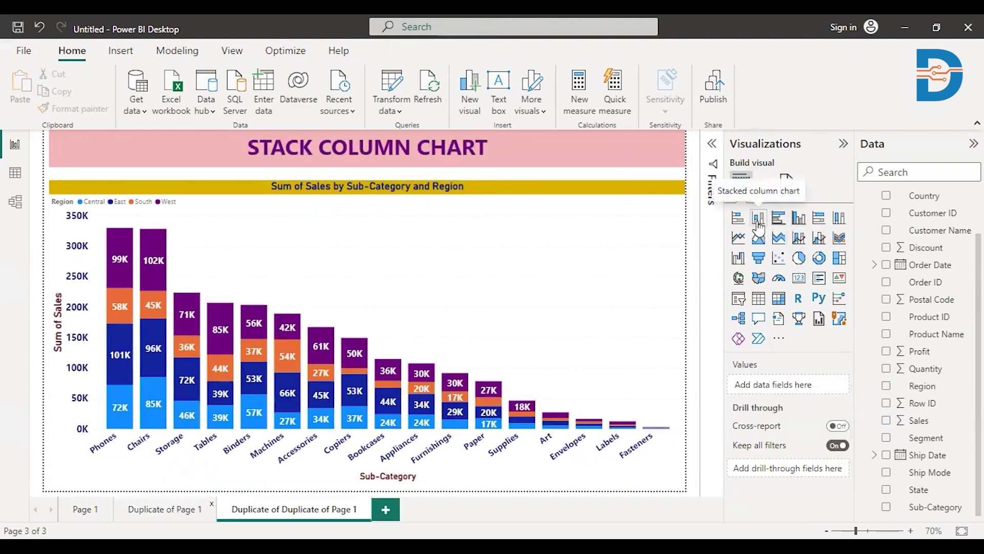
# Delete the accidentally added blank clustered column visual and select the stacked column chart.
pyautogui.click(798, 218)
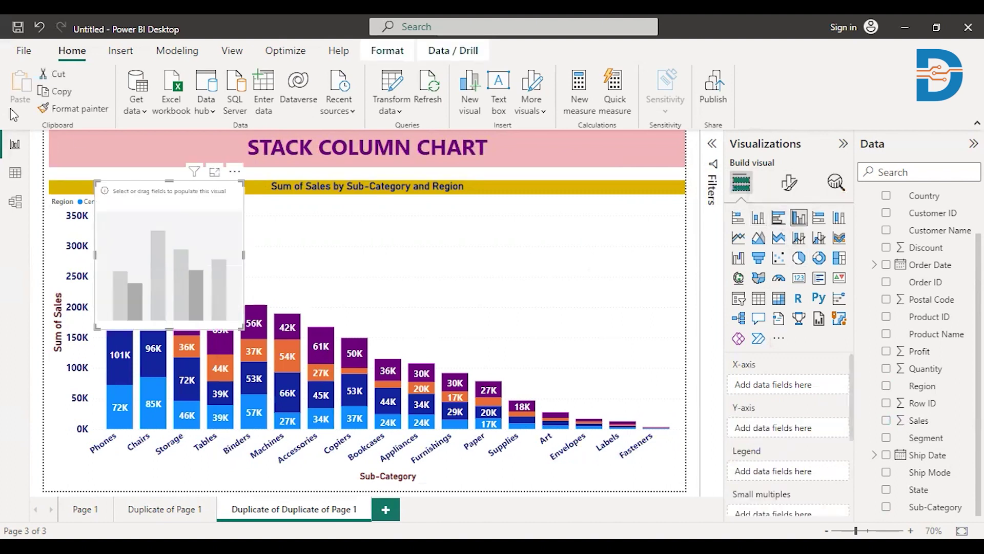
pyautogui.click(237, 174)
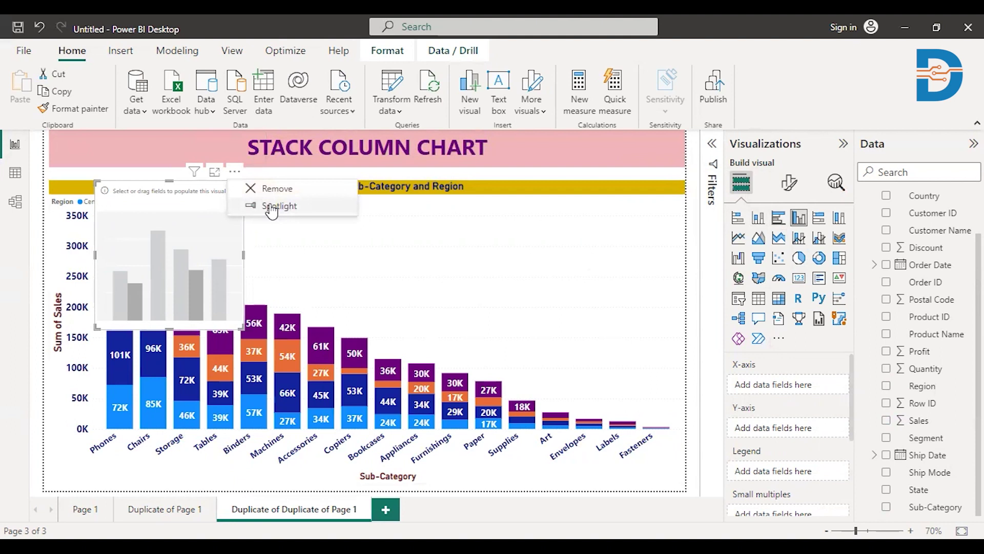
pyautogui.click(265, 189)
pyautogui.click(479, 260)
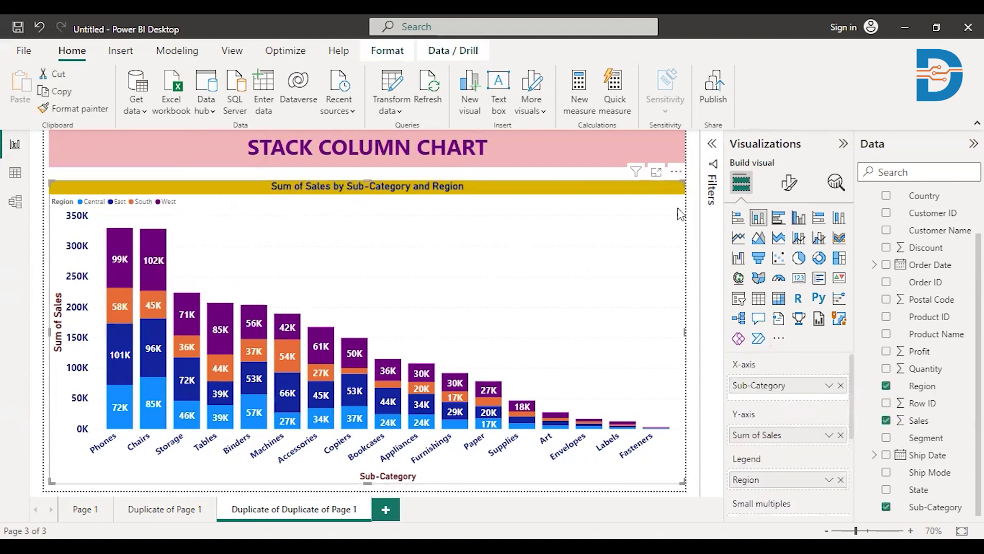
# Switch the Region sales chart to clustered columns and remove STACK so the heading reads COLUMN CHART.
pyautogui.click(803, 228)
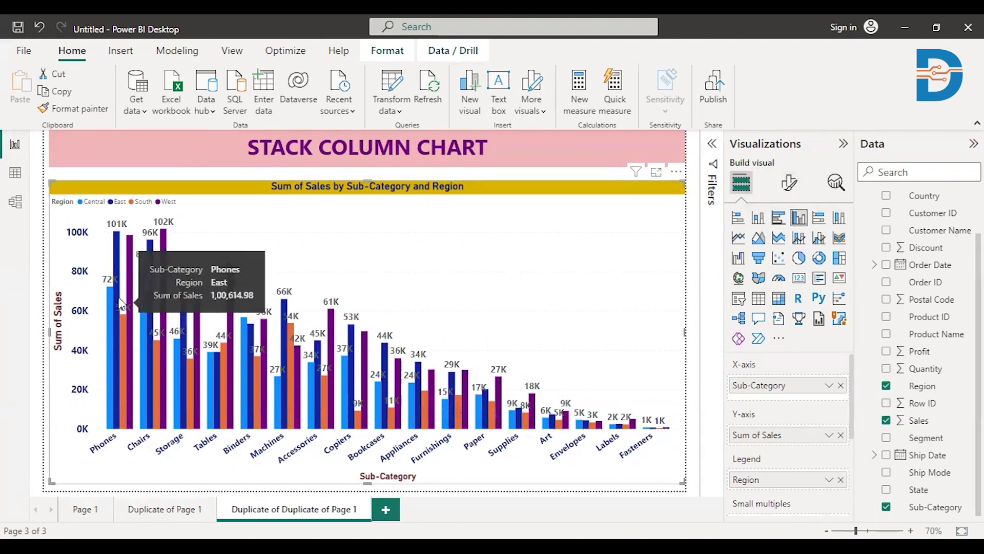
pyautogui.moveTo(128, 302)
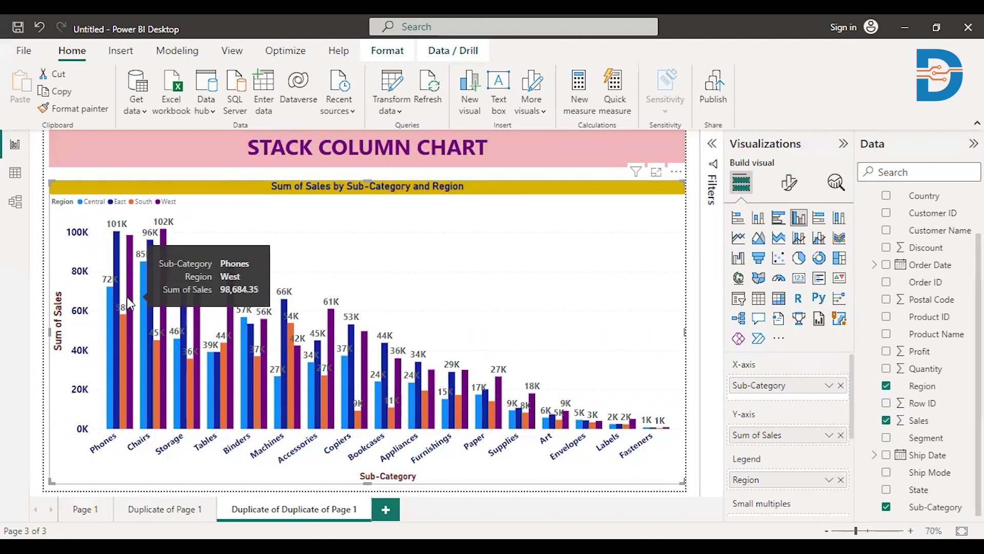
pyautogui.moveTo(119, 262)
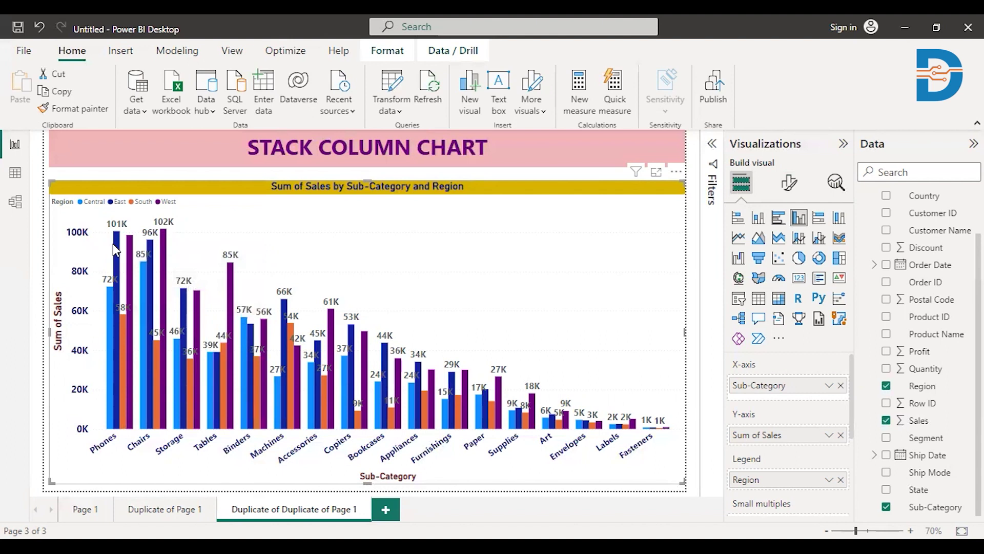
pyautogui.click(311, 147)
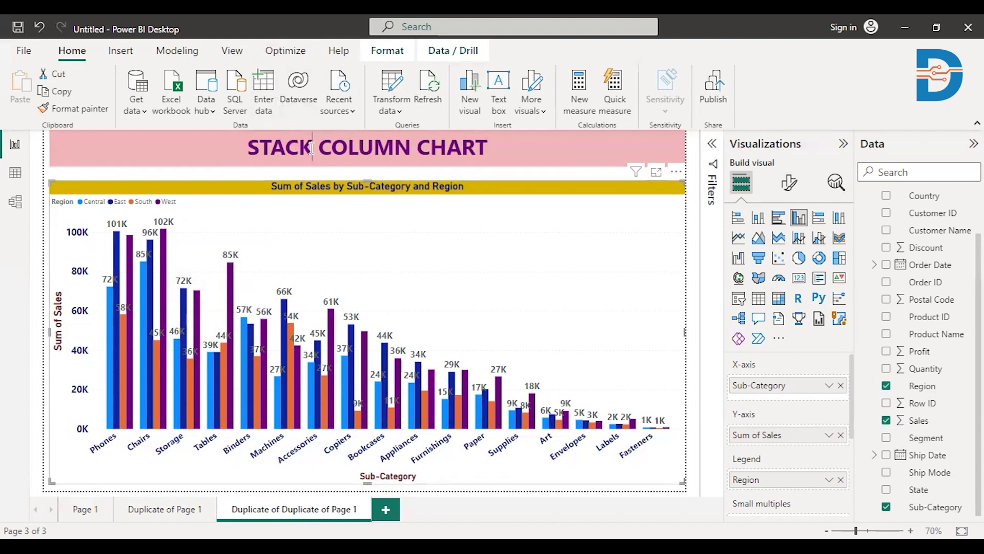
pyautogui.press('BackSpace')
pyautogui.press('BackSpace')
pyautogui.press('BackSpace')
pyautogui.press('BackSpace')
pyautogui.press('BackSpace')
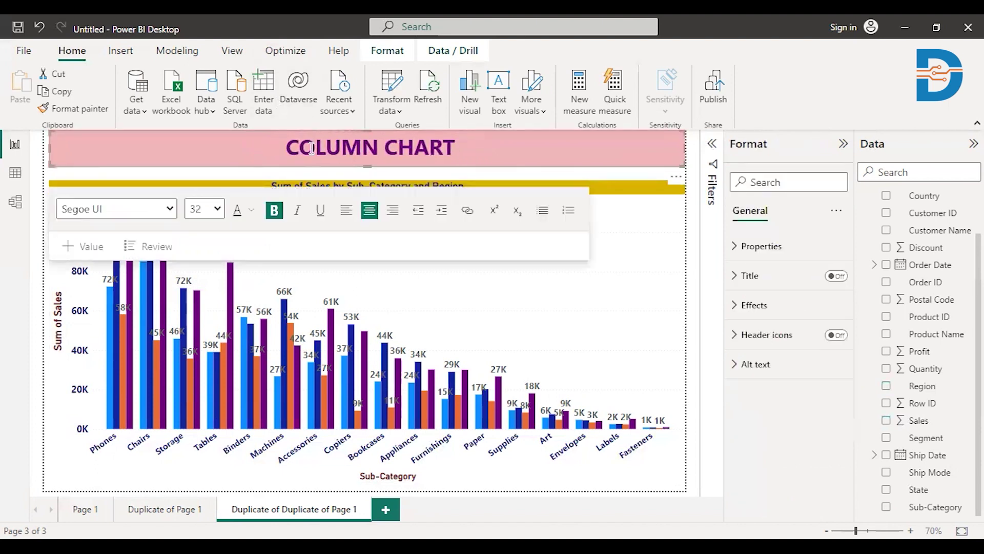